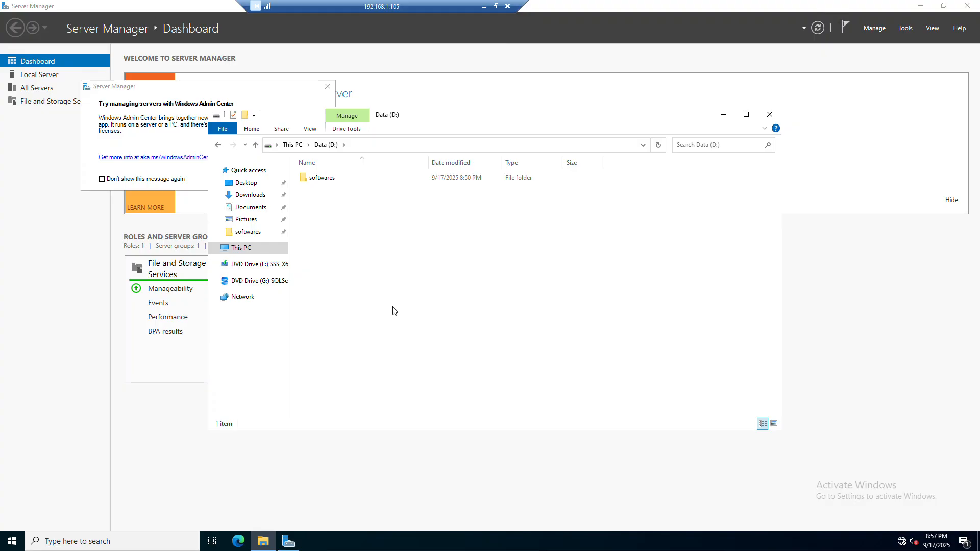
Step: Mount the SQLServer2025-x64-ENU disc image from the softwares folder on drive D
{"action": "double_click", "coordinate": [322, 177]}
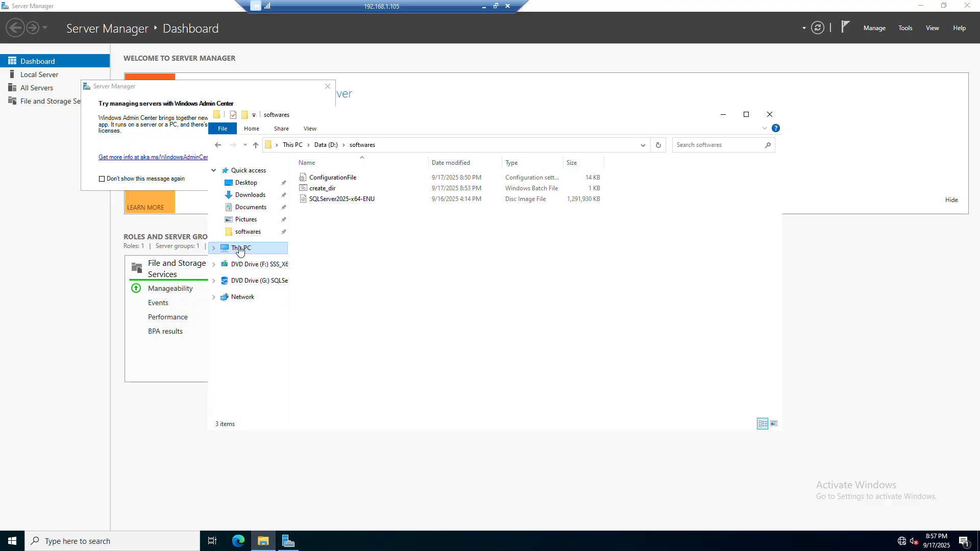
{"action": "left_click", "coordinate": [241, 248]}
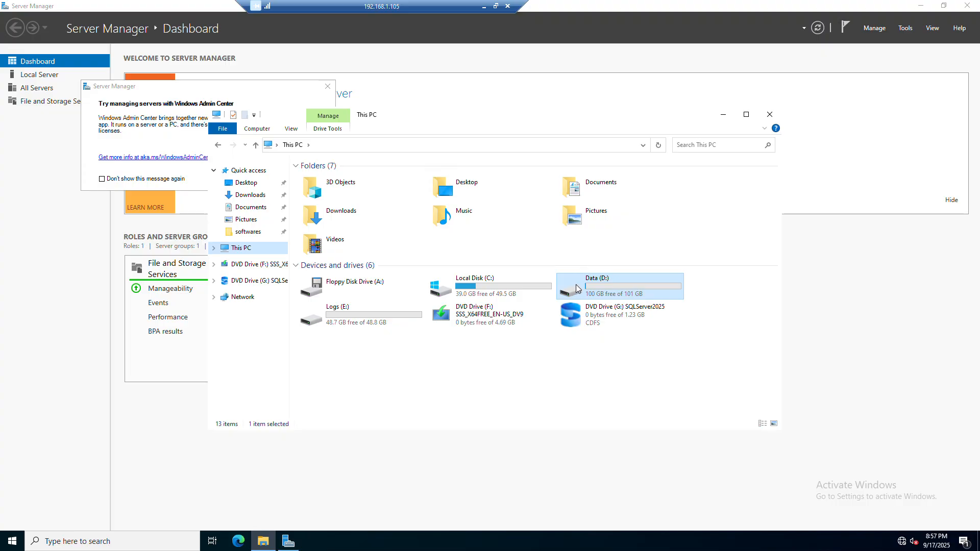
{"action": "mouse_move", "coordinate": [366, 316]}
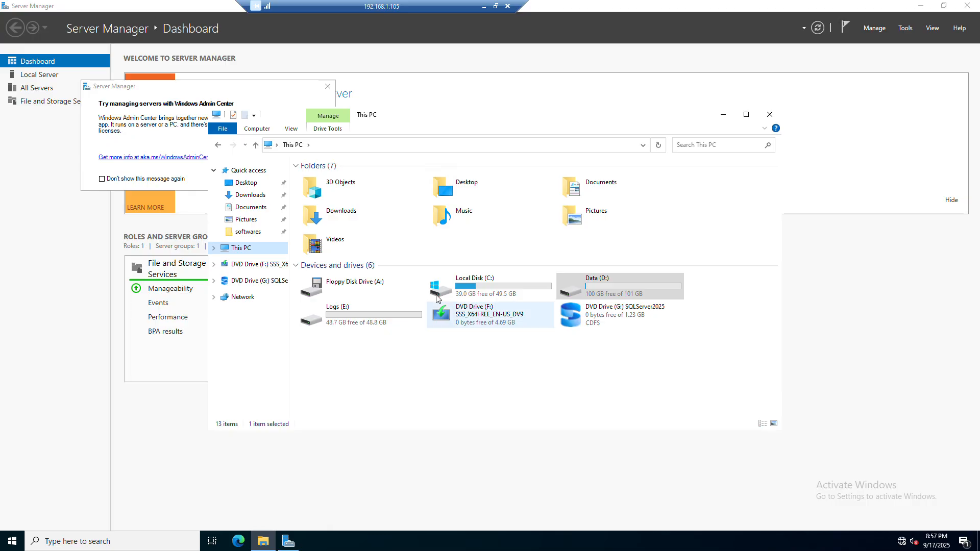
{"action": "left_click", "coordinate": [218, 145]}
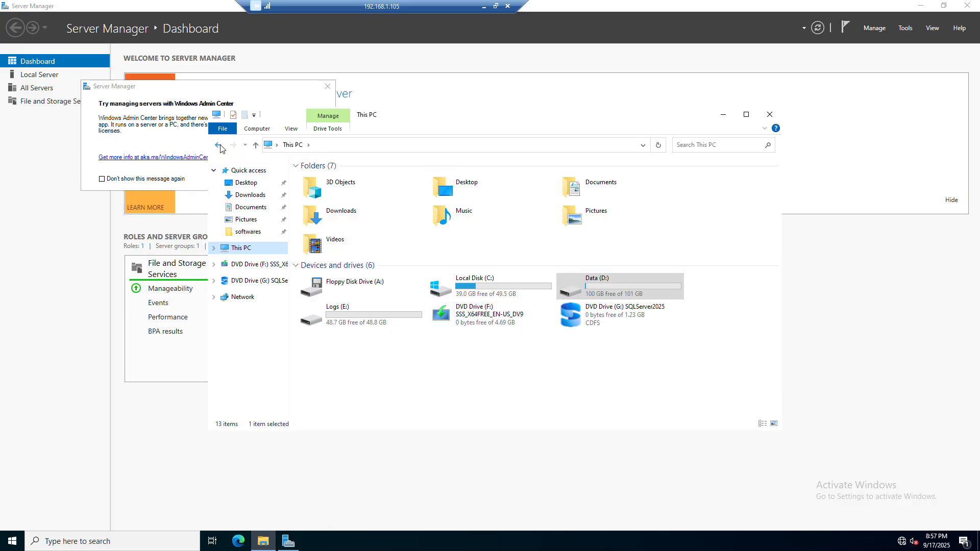
{"action": "right_click", "coordinate": [348, 205]}
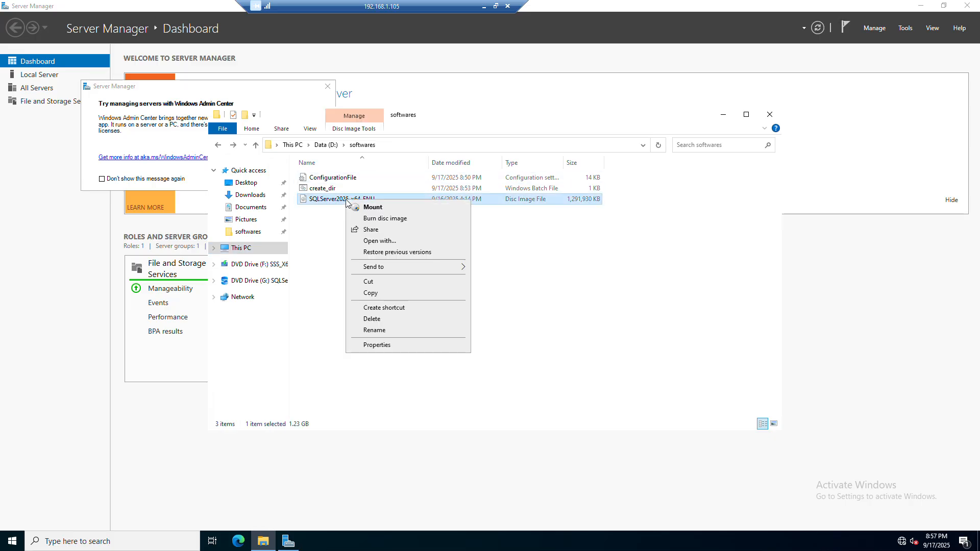
{"action": "left_click", "coordinate": [366, 206]}
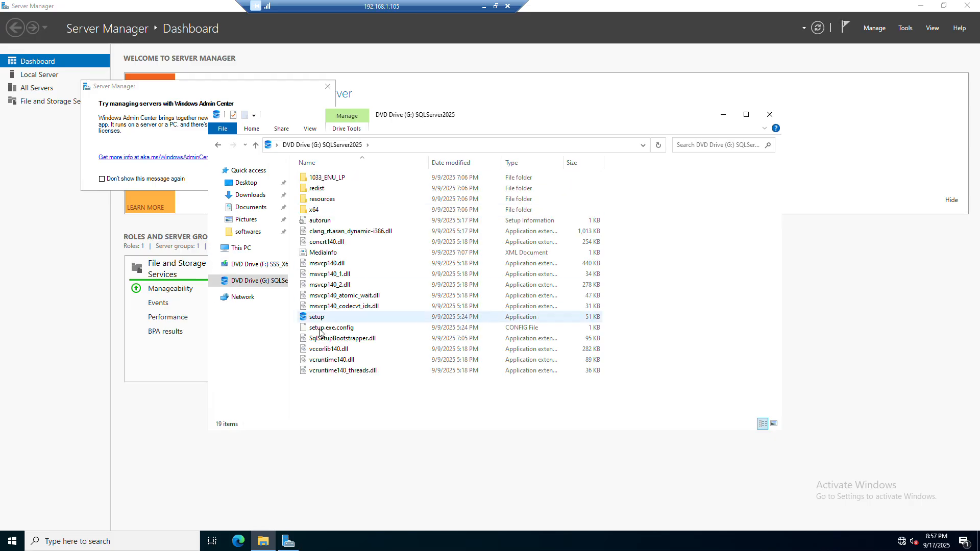
Step: Run the mounted media's setup as administrator and launch a new SQL Server standalone installation
{"action": "right_click", "coordinate": [317, 318]}
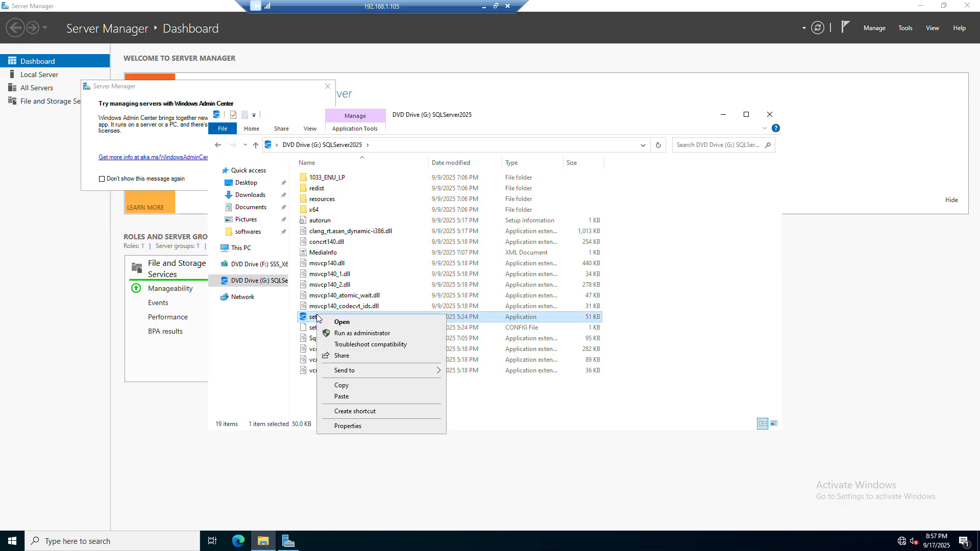
{"action": "left_click", "coordinate": [360, 334]}
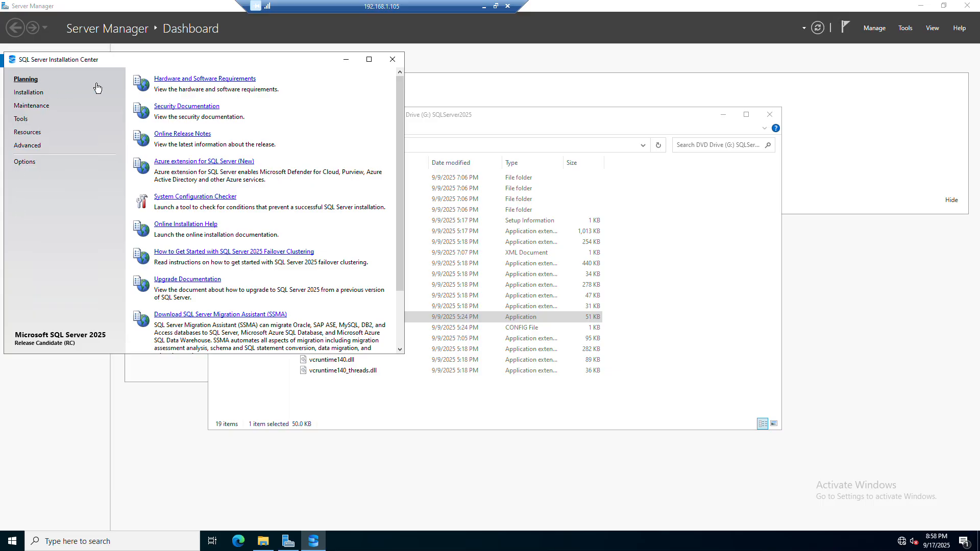
{"action": "left_click", "coordinate": [27, 94]}
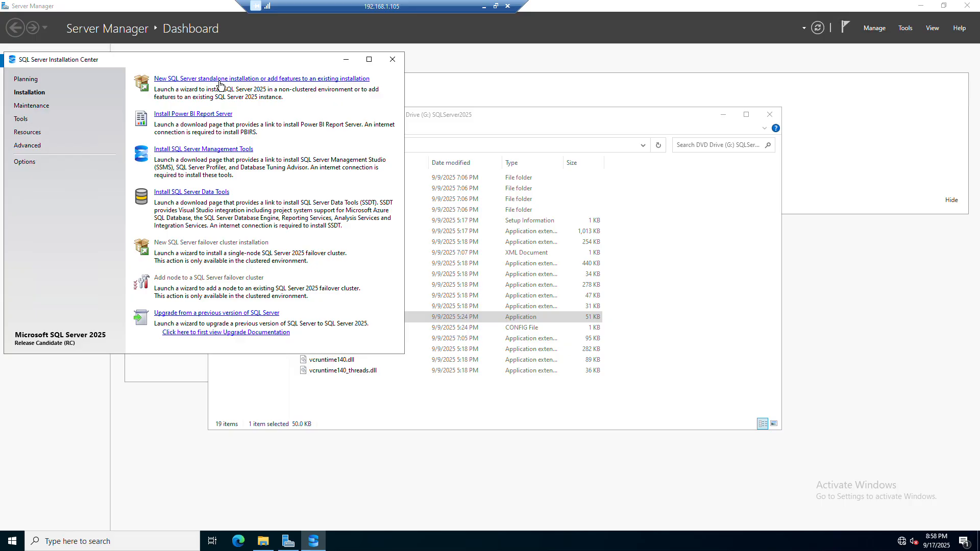
{"action": "left_click", "coordinate": [220, 79]}
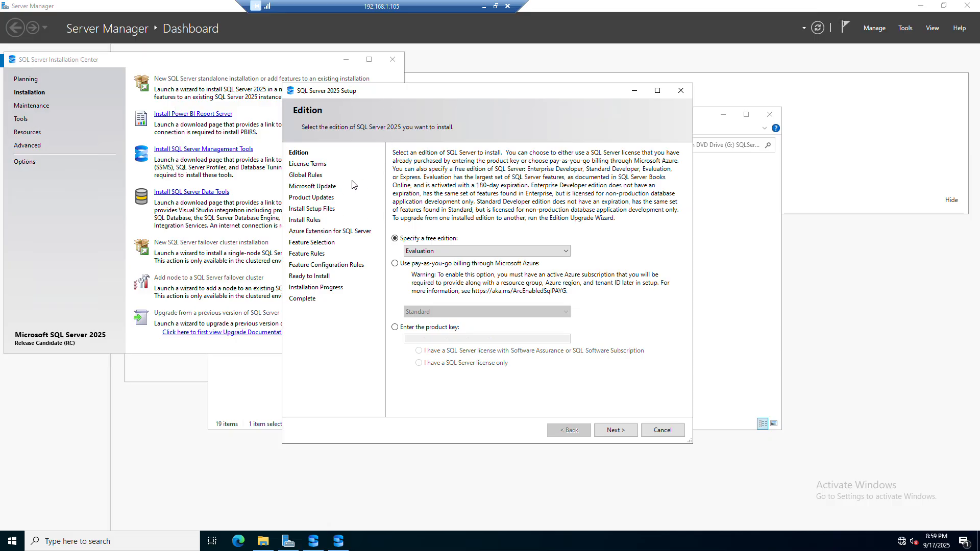
Step: Choose the free Enterprise Developer edition and continue
{"action": "left_click", "coordinate": [420, 254]}
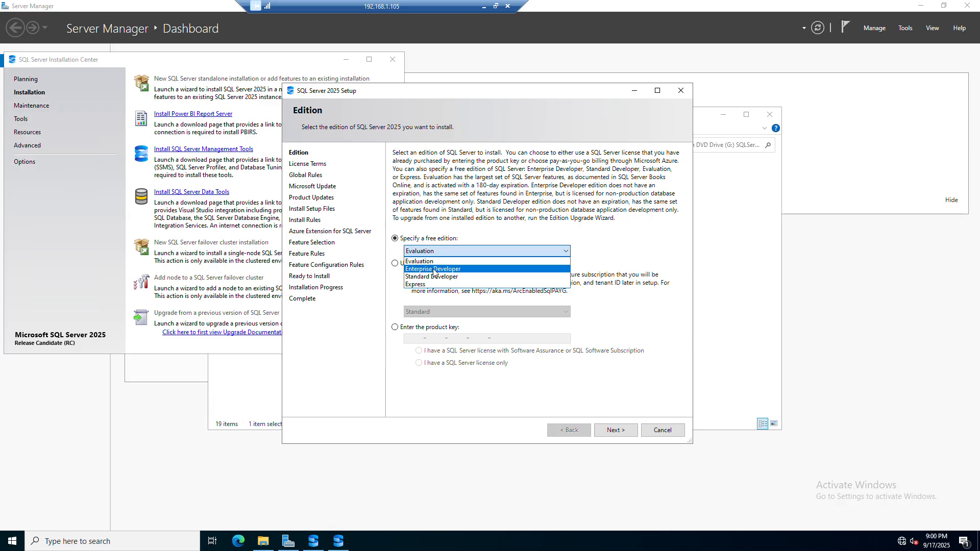
{"action": "left_click", "coordinate": [433, 270]}
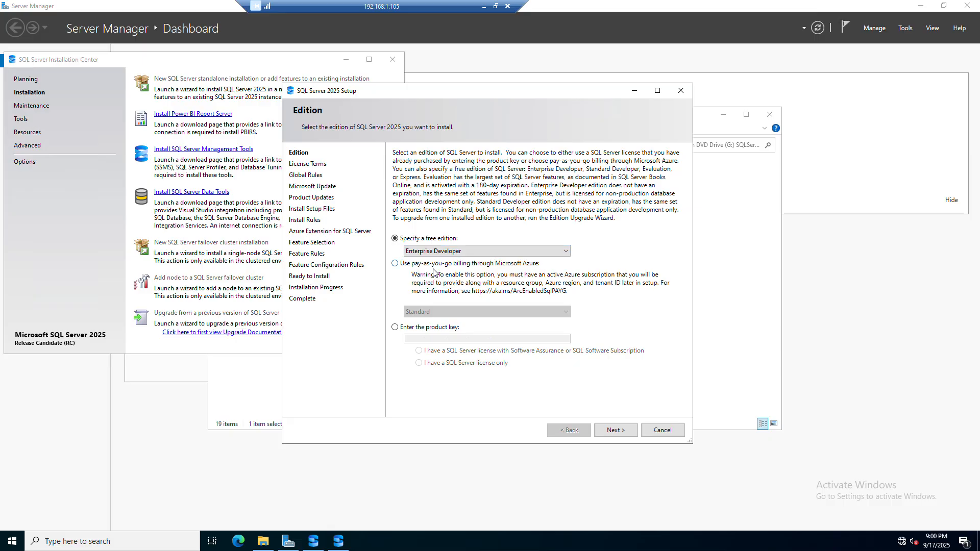
{"action": "left_click", "coordinate": [615, 430]}
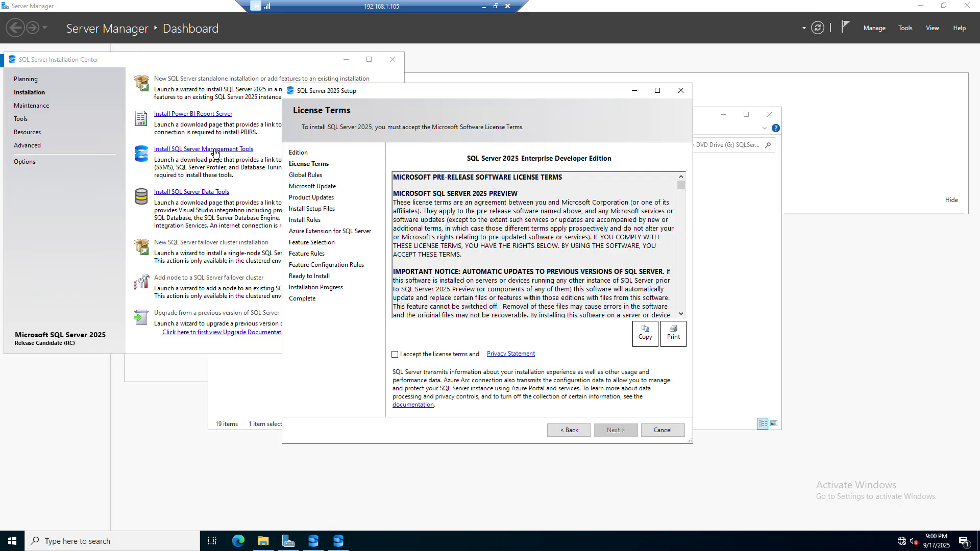
Step: Accept the license terms and proceed past the Microsoft Update, Product Updates and Azure Extension pages with defaults
{"action": "left_click", "coordinate": [410, 356]}
{"action": "left_click", "coordinate": [622, 432]}
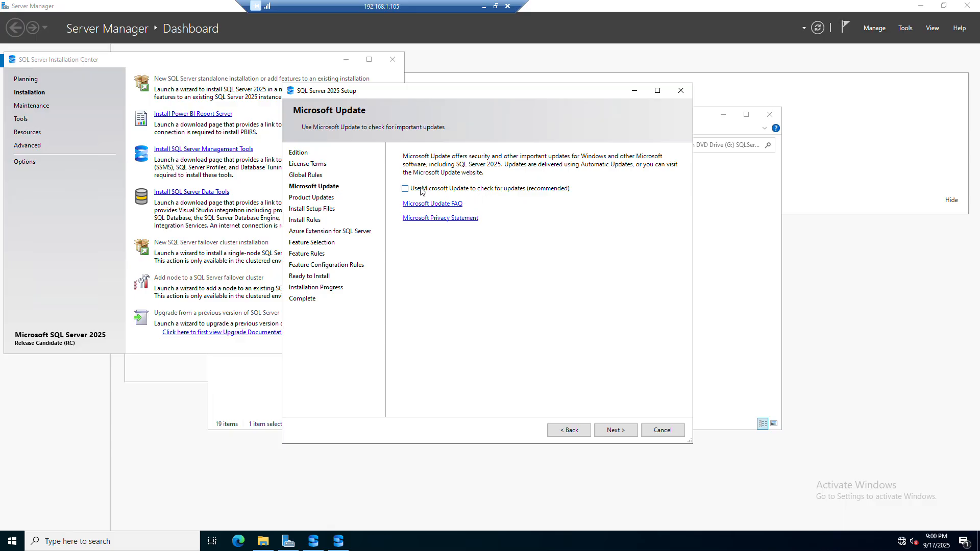
{"action": "left_click", "coordinate": [605, 433]}
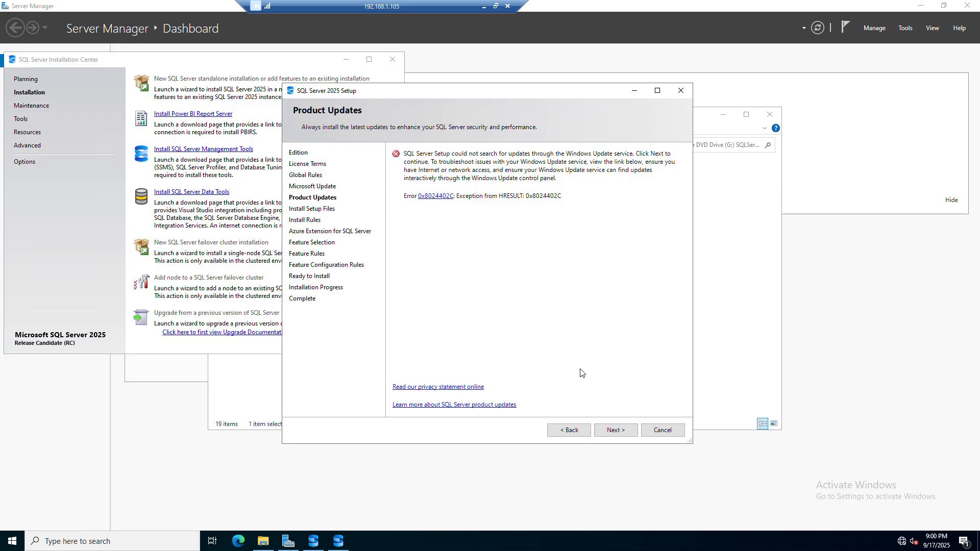
{"action": "left_click", "coordinate": [614, 430]}
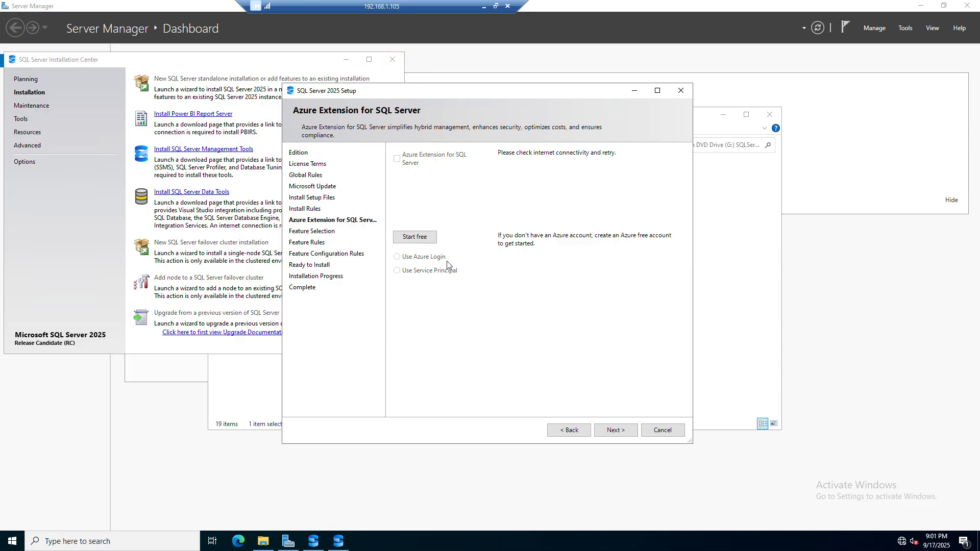
{"action": "left_click", "coordinate": [614, 430]}
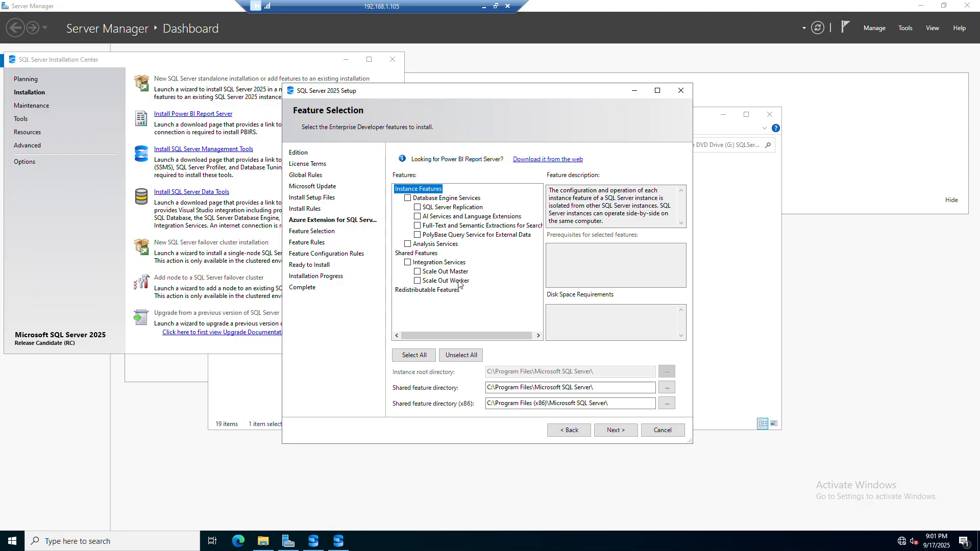
Step: Select Database Engine Services, SQL Server Replication, AI Services and Language Extensions, Full-Text and Semantic Extractions, and Integration Services features
{"action": "left_click", "coordinate": [407, 199]}
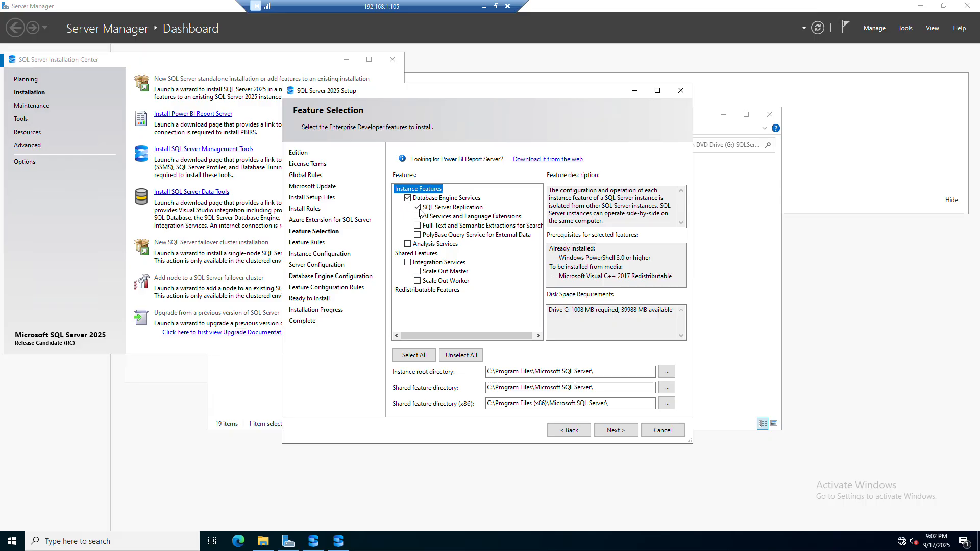
{"action": "left_click", "coordinate": [448, 199]}
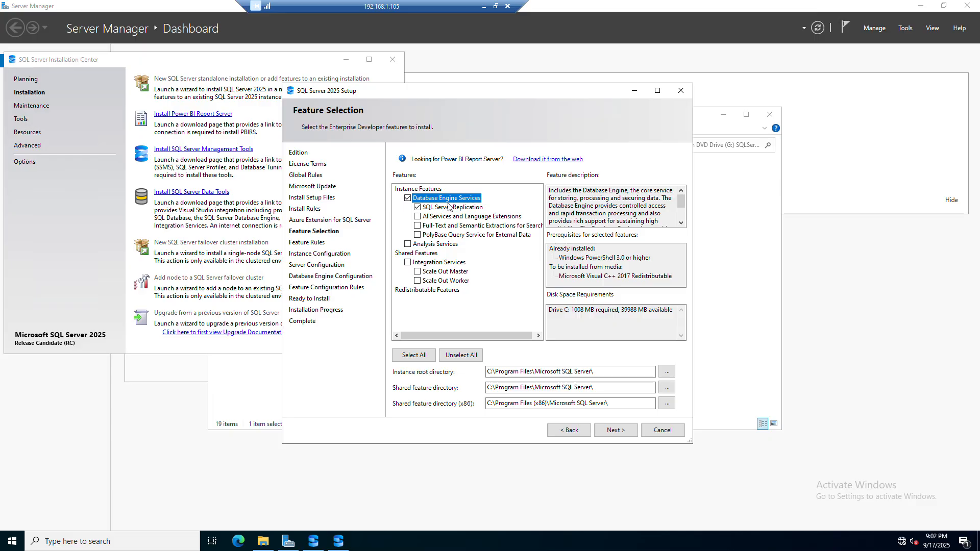
{"action": "left_click", "coordinate": [449, 209]}
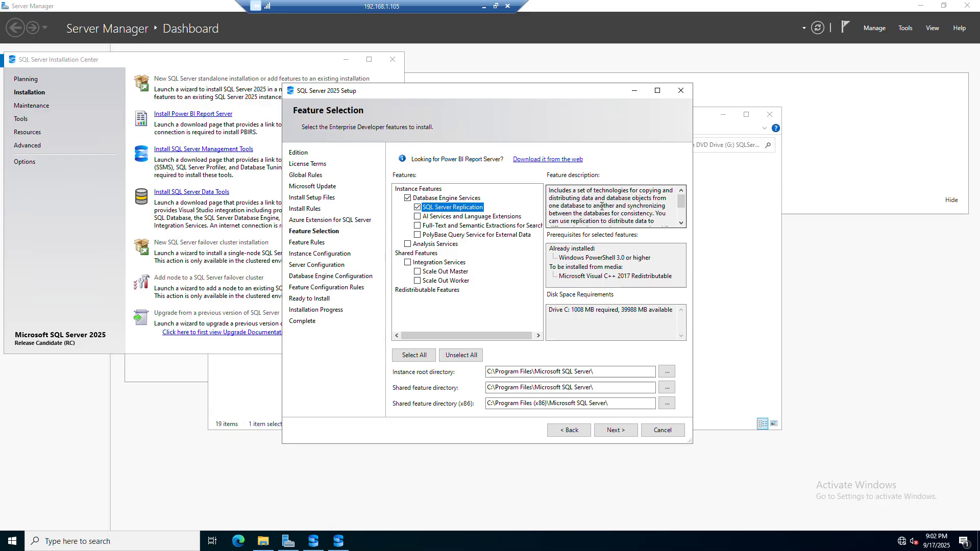
{"action": "left_click", "coordinate": [469, 219]}
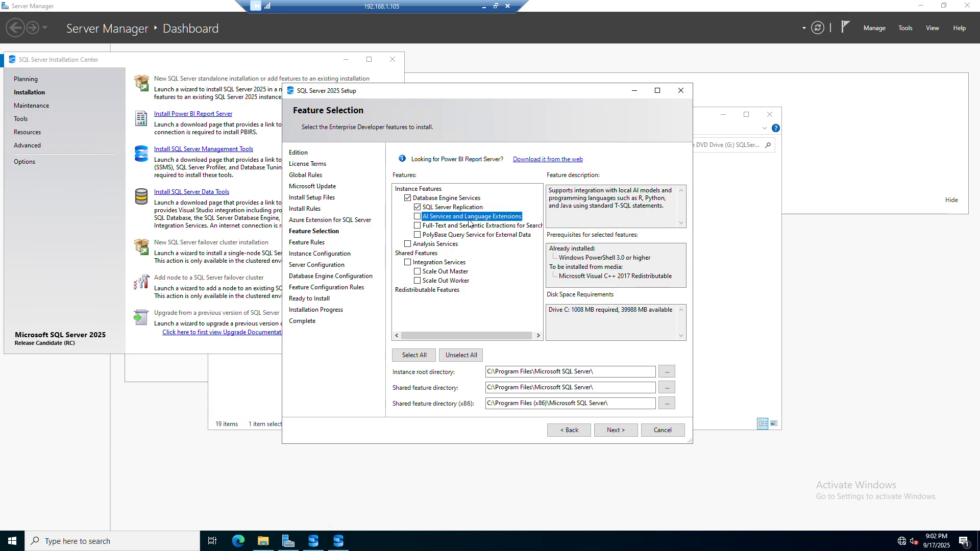
{"action": "left_click", "coordinate": [417, 217]}
{"action": "left_click", "coordinate": [432, 228]}
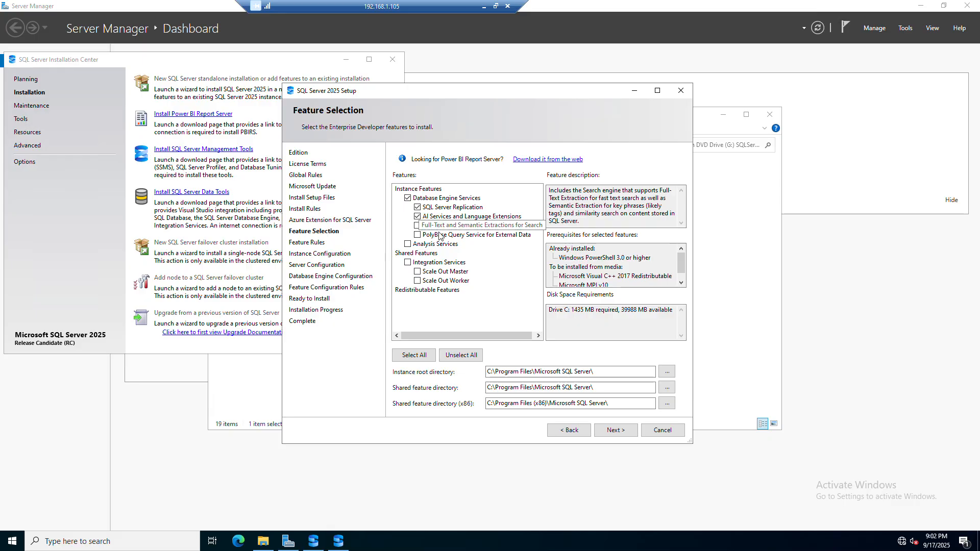
{"action": "left_click", "coordinate": [417, 226]}
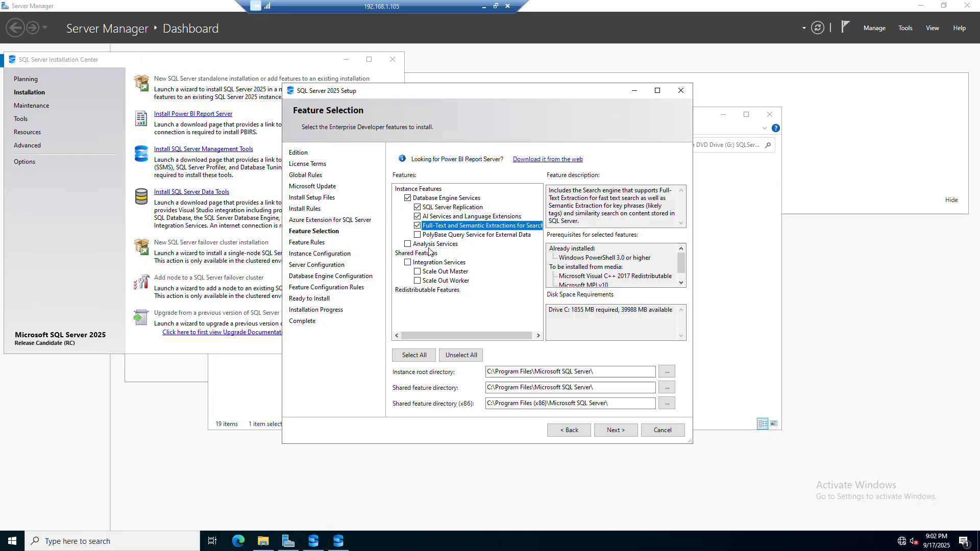
{"action": "left_click", "coordinate": [408, 262]}
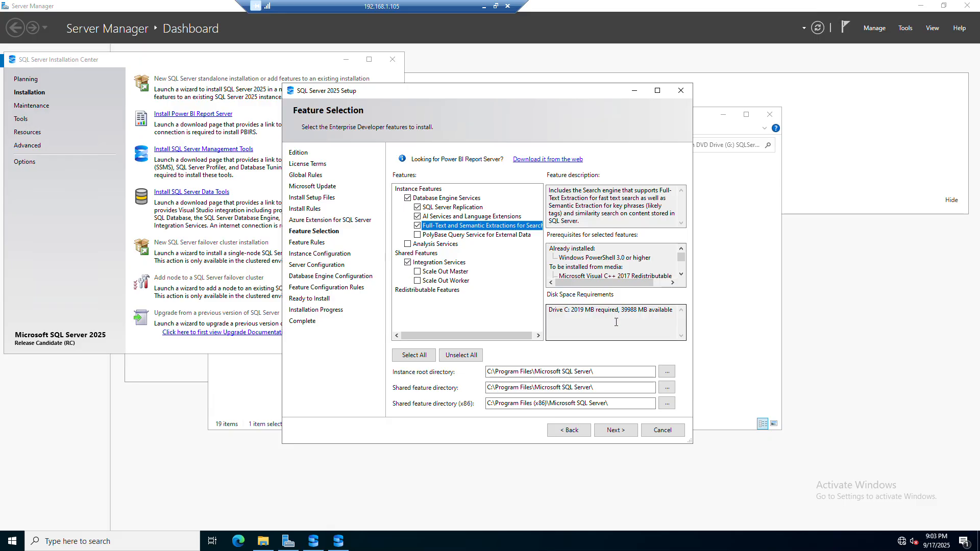
Step: Change the instance root, shared feature and shared feature (x86) directories from drive C to drive D, then continue
{"action": "left_click", "coordinate": [490, 372]}
{"action": "key", "text": "BackSpace"}
{"action": "type", "text": "D"}
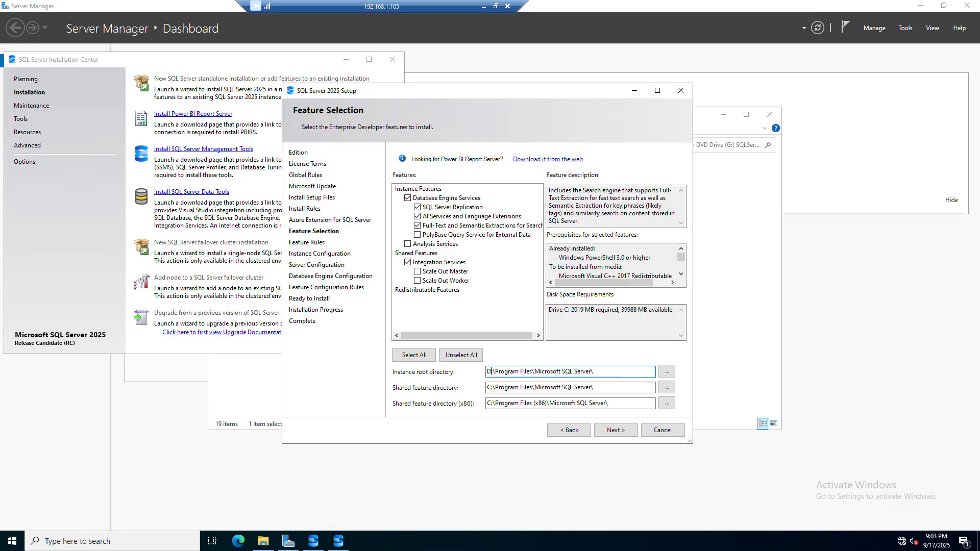
{"action": "left_click", "coordinate": [489, 388]}
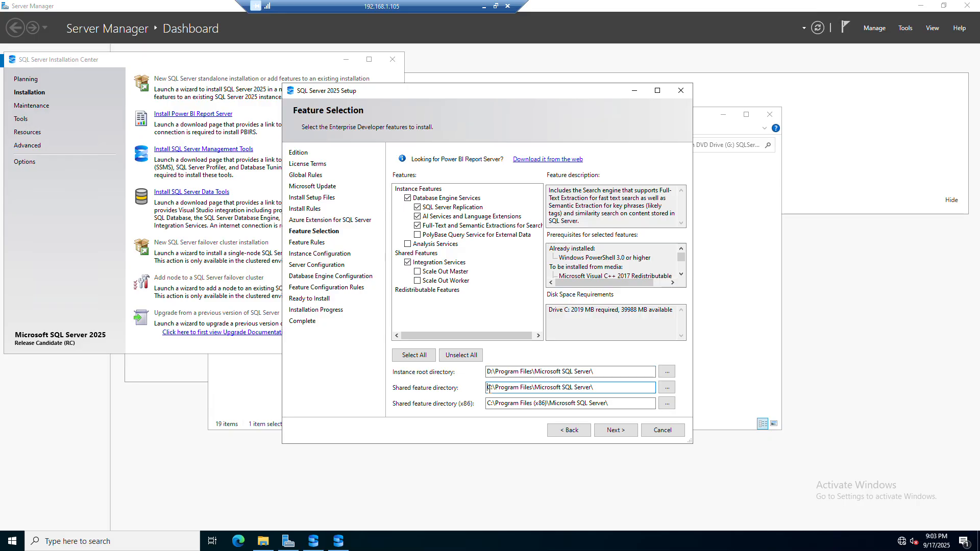
{"action": "key", "text": "BackSpace"}
{"action": "type", "text": "D"}
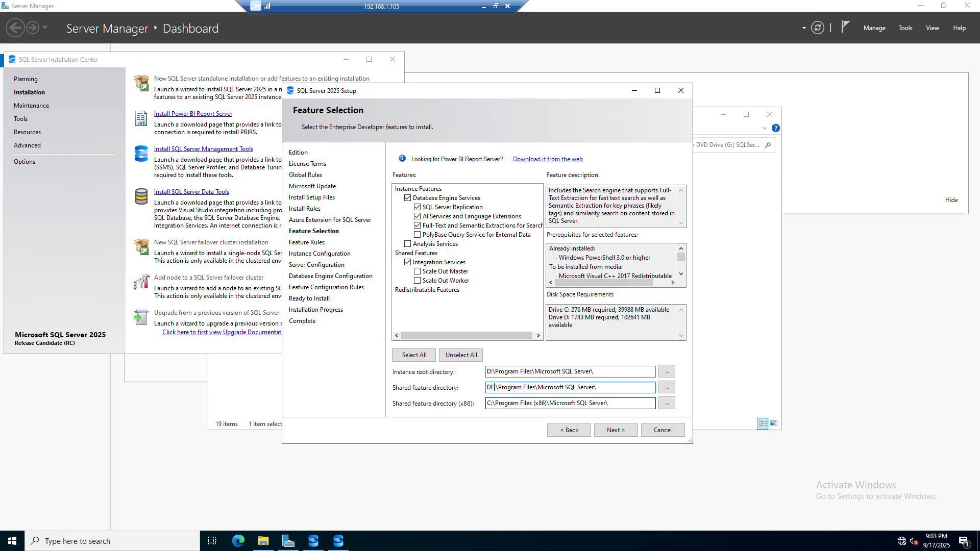
{"action": "key", "text": "Delete"}
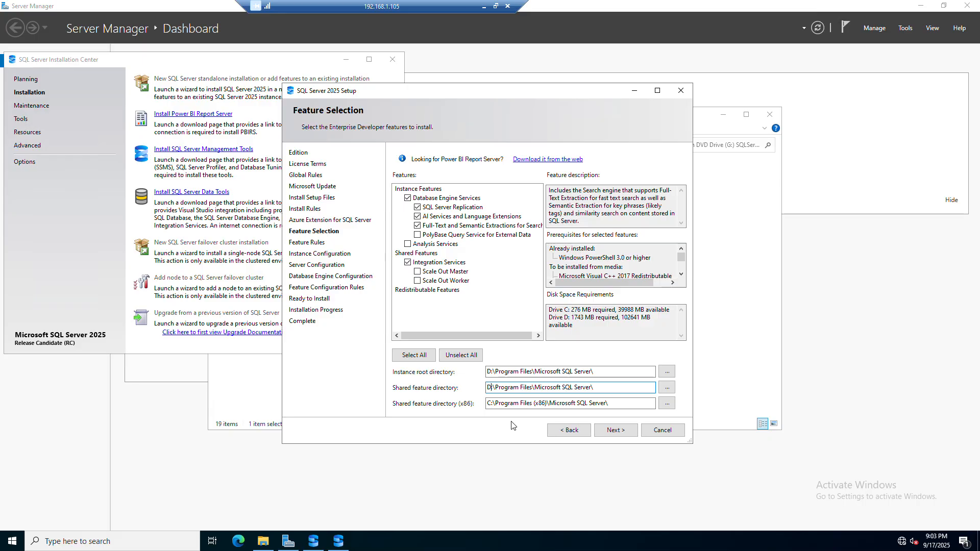
{"action": "left_click", "coordinate": [489, 403]}
{"action": "key", "text": "BackSpace"}
{"action": "type", "text": "D"}
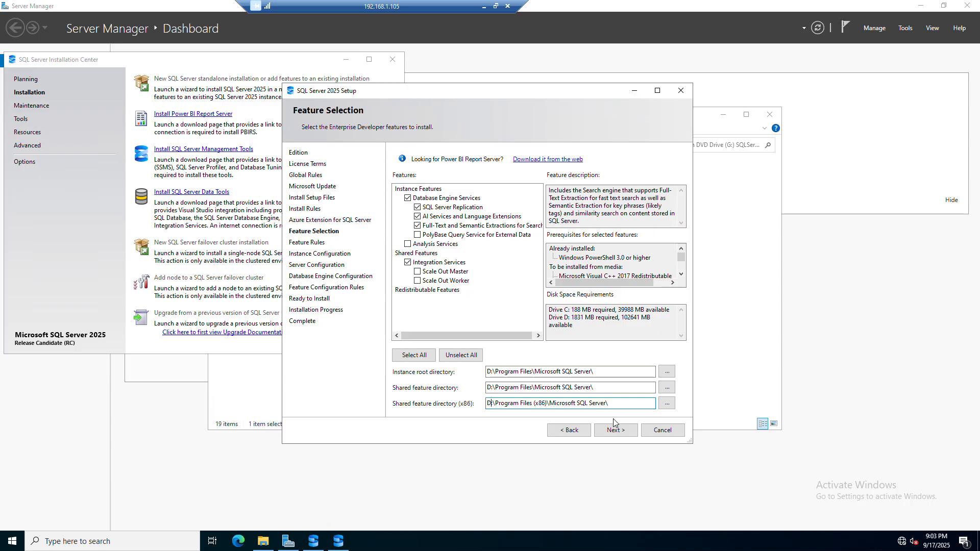
{"action": "left_click", "coordinate": [612, 434]}
{"action": "left_click", "coordinate": [613, 434]}
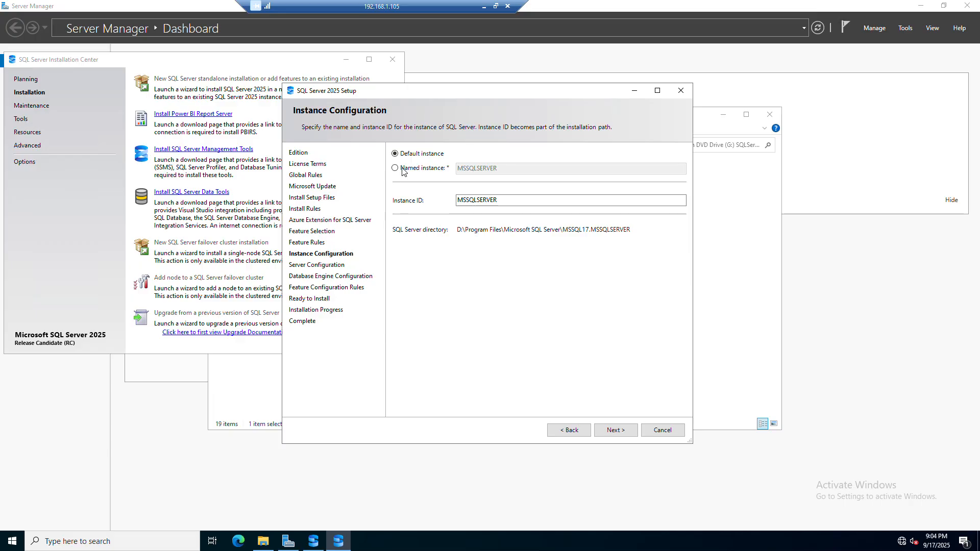
Step: Keep the default MSSQLSERVER instance and set the SQL Server Agent startup type to Automatic
{"action": "left_click", "coordinate": [612, 431]}
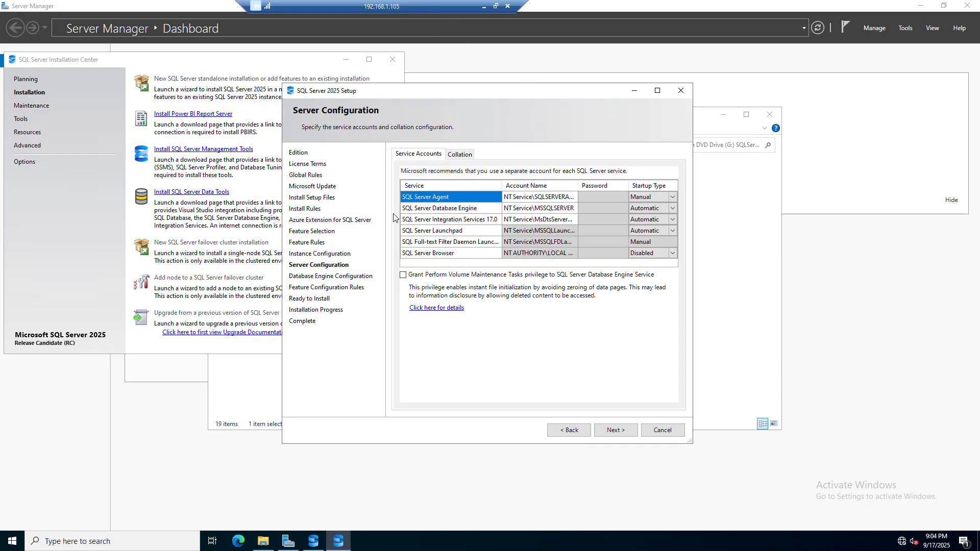
{"action": "left_click", "coordinate": [449, 211]}
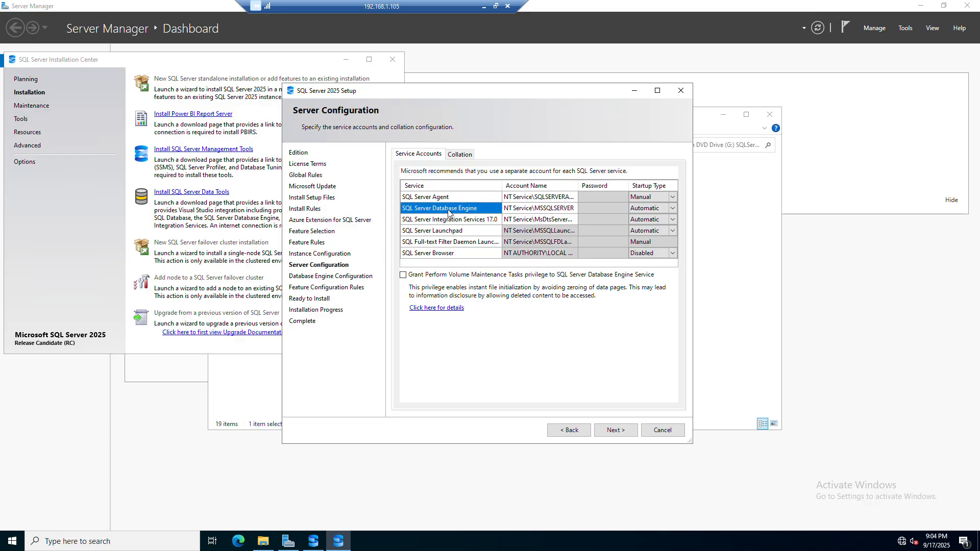
{"action": "left_click", "coordinate": [425, 198]}
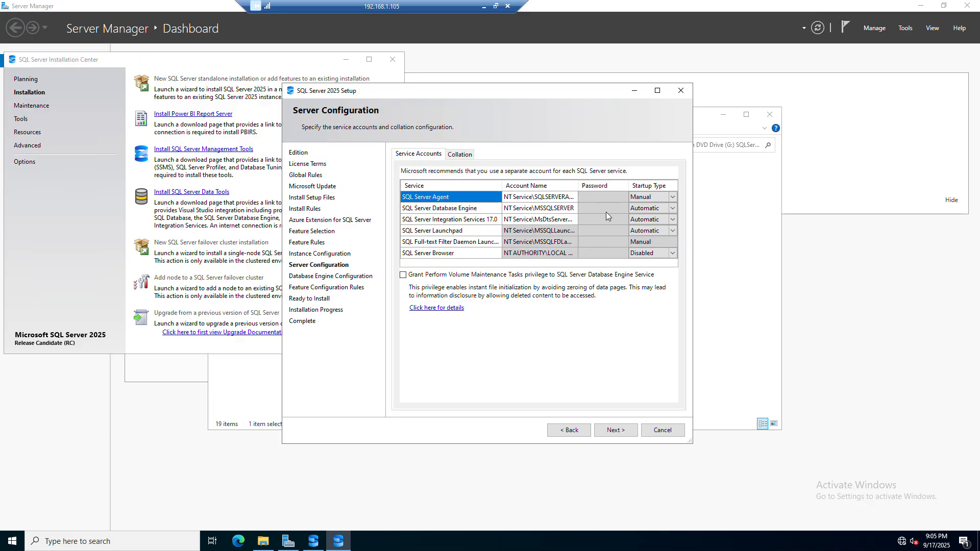
{"action": "left_click", "coordinate": [671, 199]}
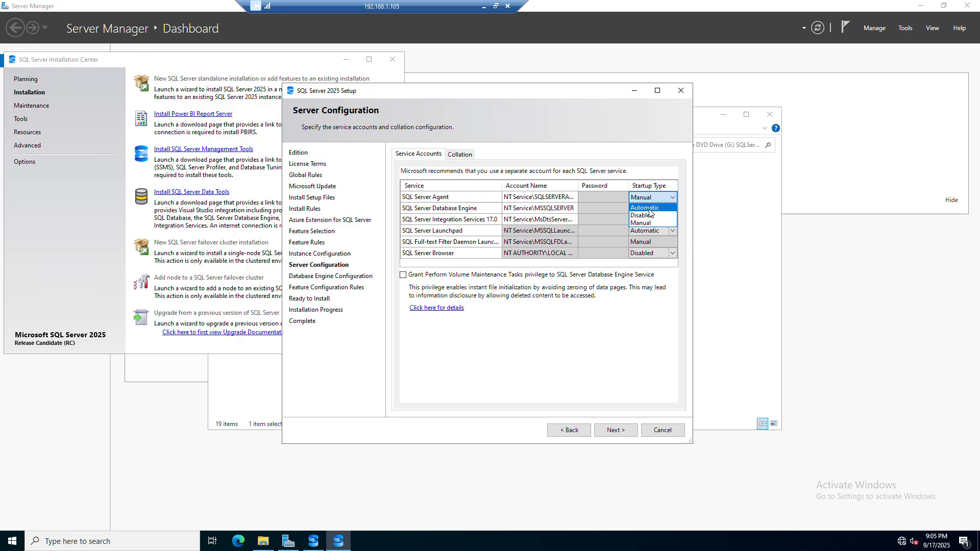
{"action": "left_click", "coordinate": [646, 207]}
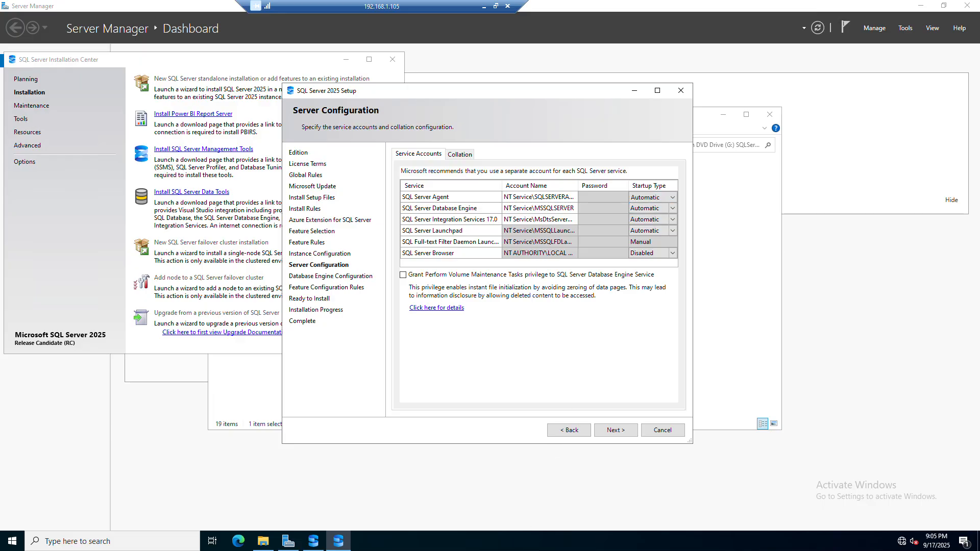
Step: Review each service account and the database engine collation, then continue to Database Engine Configuration
{"action": "left_click", "coordinate": [433, 210]}
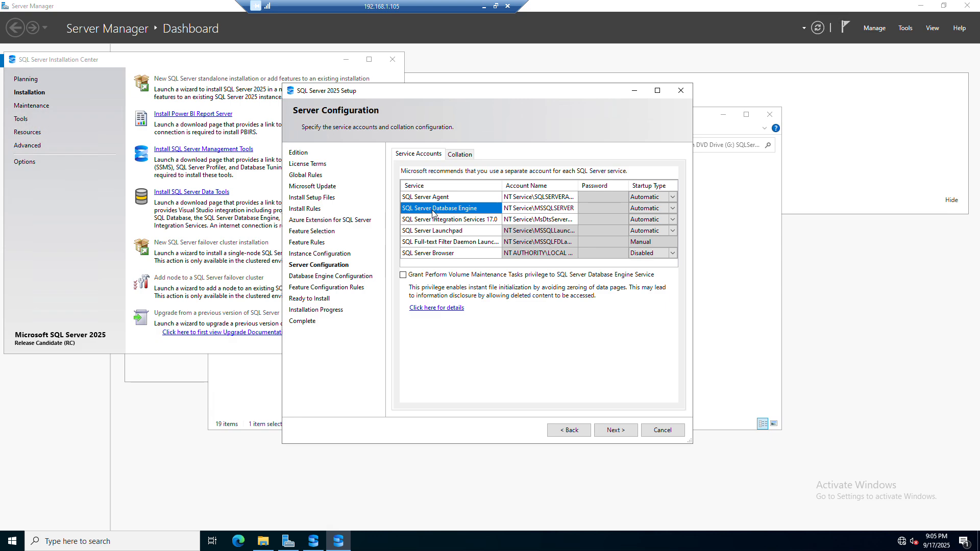
{"action": "left_click", "coordinate": [437, 221]}
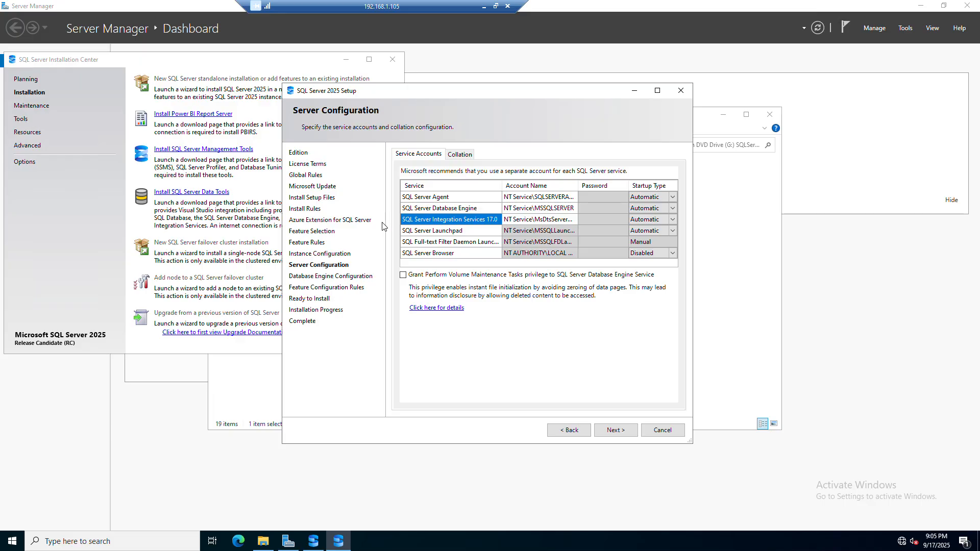
{"action": "left_click", "coordinate": [427, 232]}
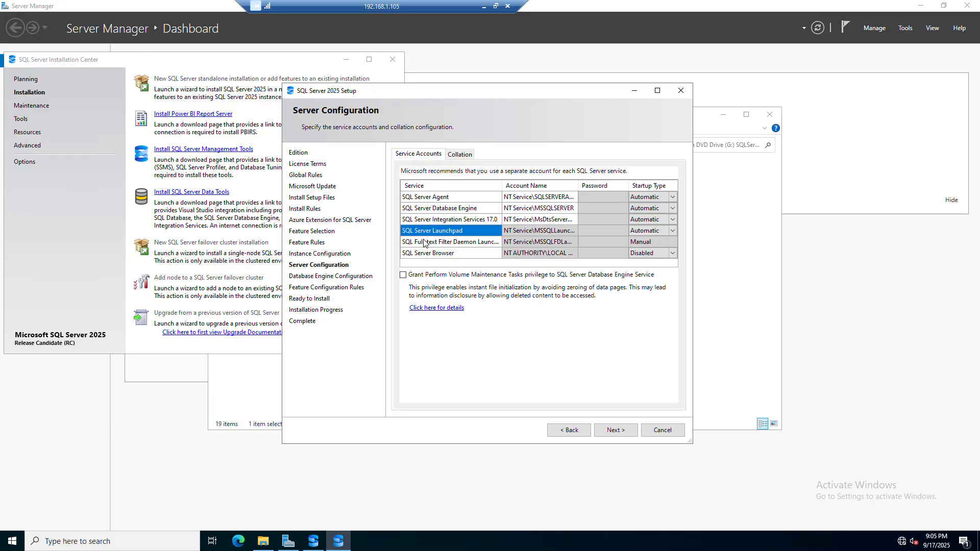
{"action": "left_click", "coordinate": [441, 245]}
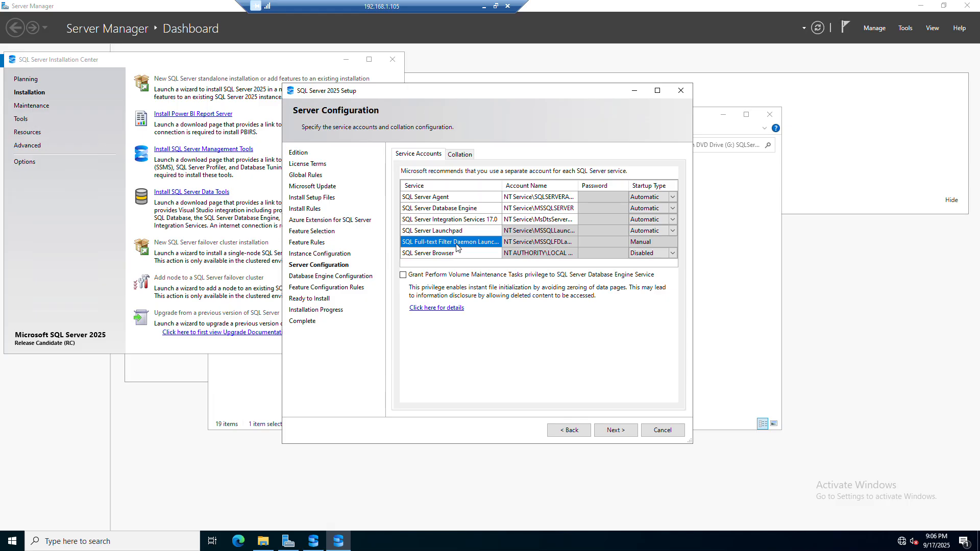
{"action": "left_click", "coordinate": [451, 255]}
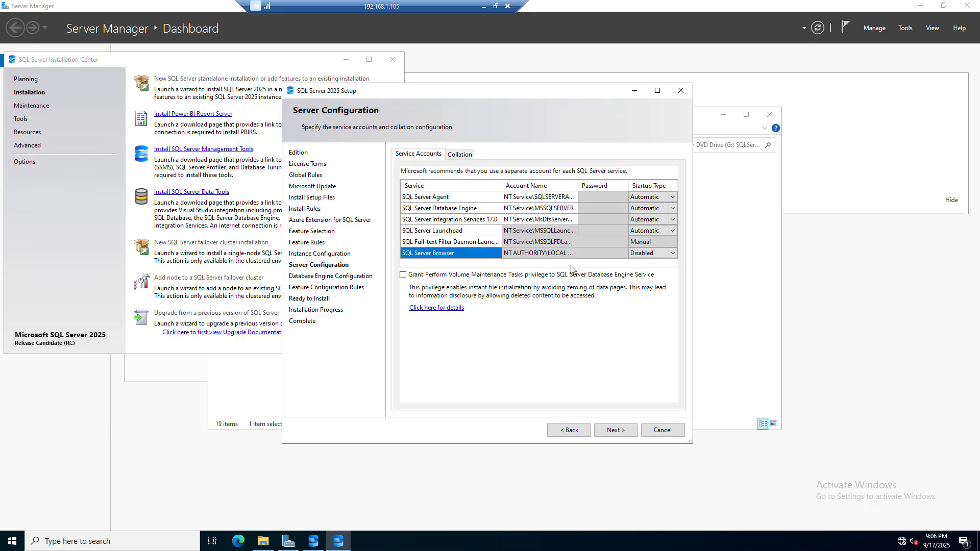
{"action": "left_click", "coordinate": [648, 255]}
{"action": "left_click", "coordinate": [457, 155]}
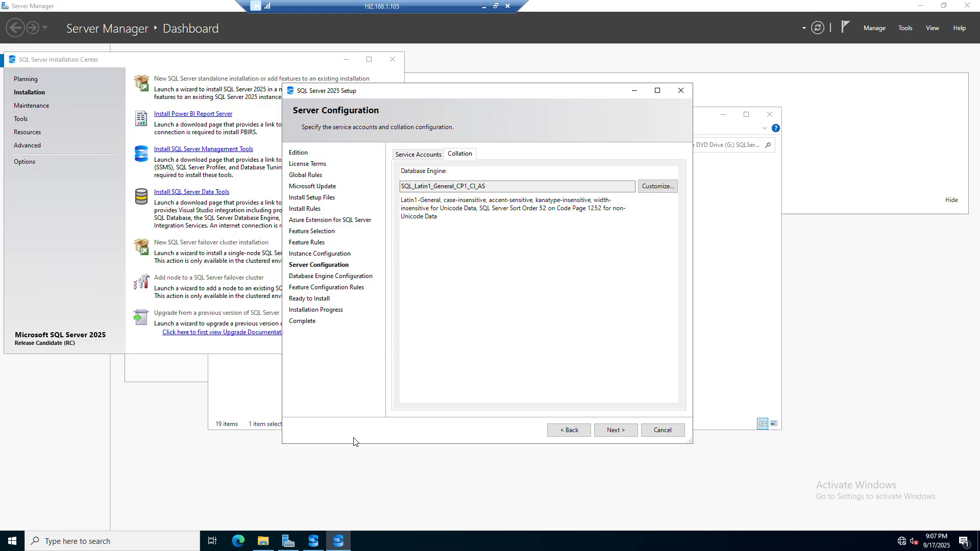
{"action": "left_click", "coordinate": [616, 434]}
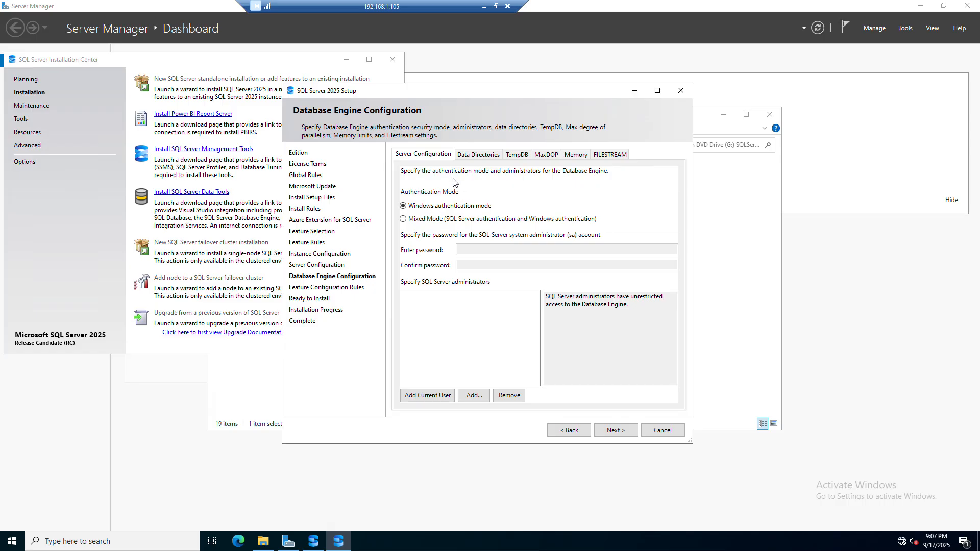
Step: Switch to Mixed Mode authentication, enter and confirm the sa account password, and add the current user as administrator
{"action": "left_click", "coordinate": [403, 219]}
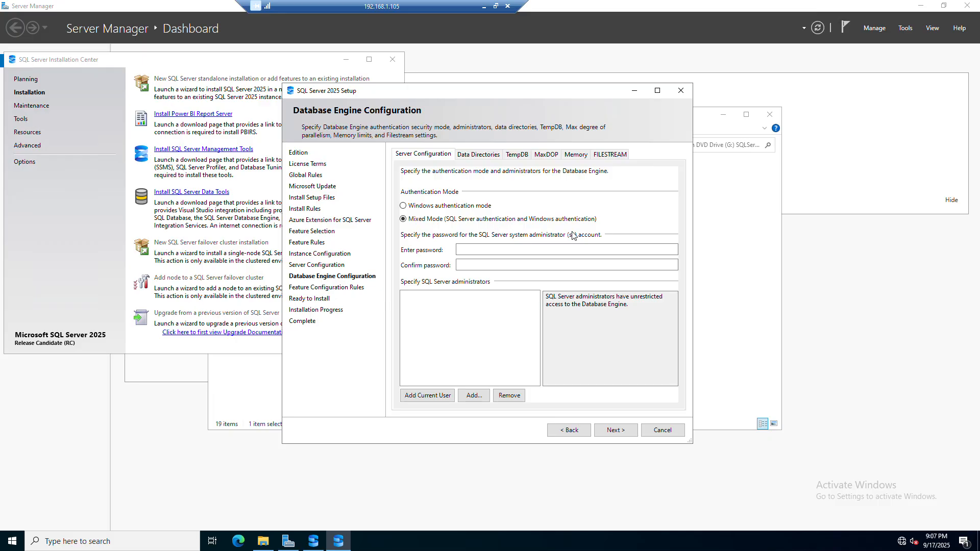
{"action": "left_click", "coordinate": [529, 252]}
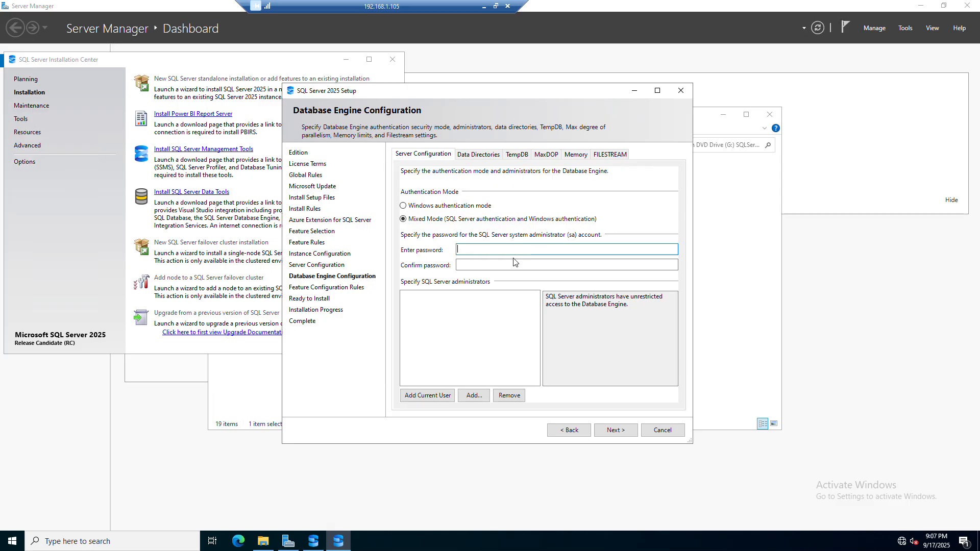
{"action": "type", "text": "P@ssw0rd123"}
{"action": "key", "text": "Tab"}
{"action": "type", "text": "P"}
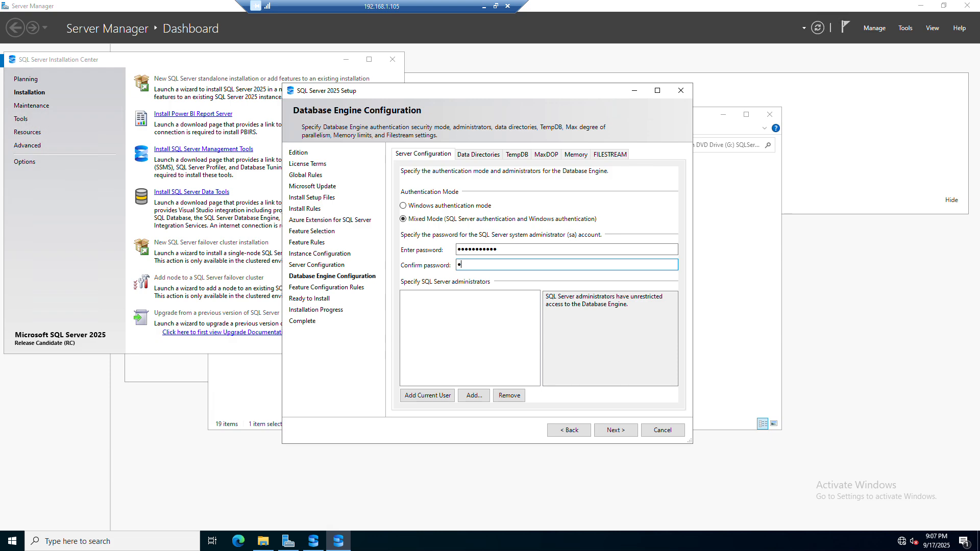
{"action": "type", "text": "@ssw0rd123"}
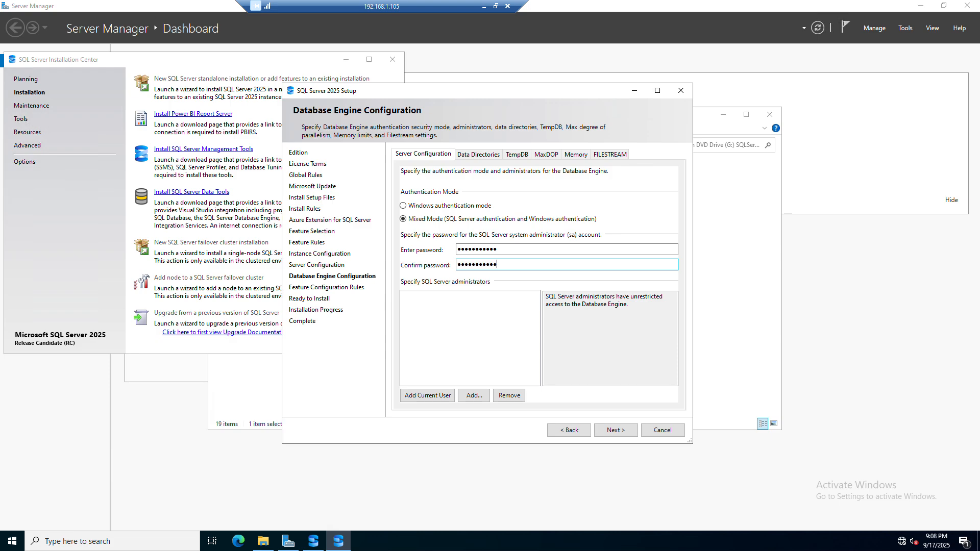
{"action": "left_click", "coordinate": [446, 399]}
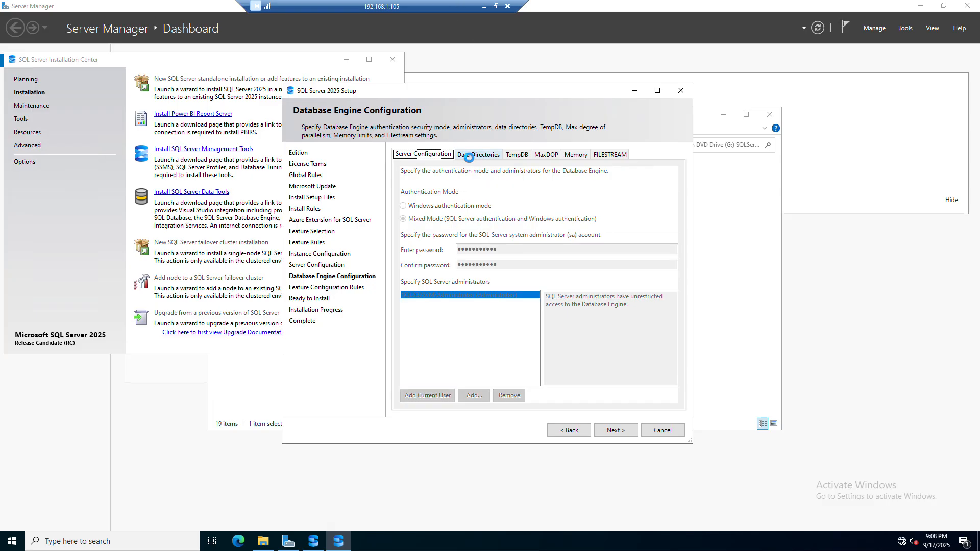
Step: Open the data directories settings and browse drive D for a user database folder
{"action": "left_click", "coordinate": [470, 156]}
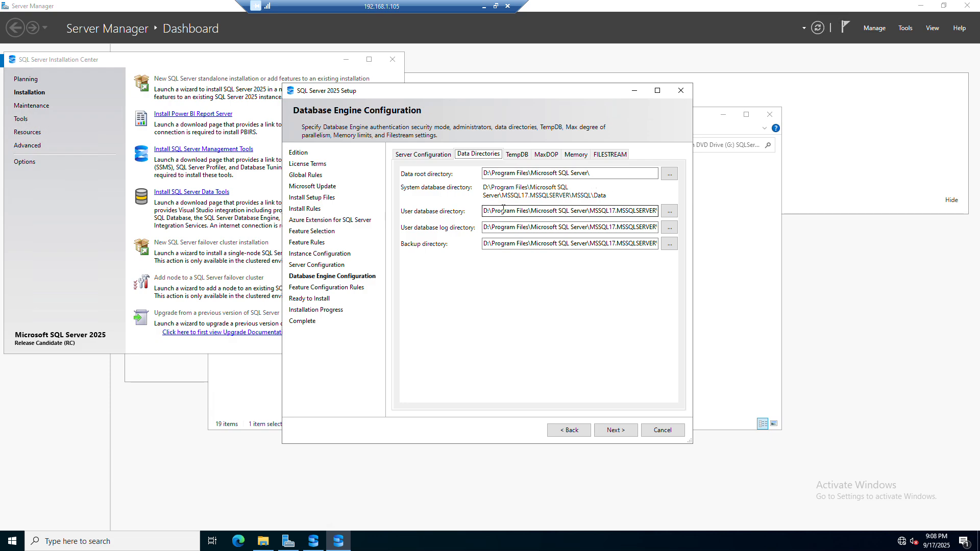
{"action": "left_click", "coordinate": [669, 211]}
{"action": "scroll", "coordinate": [419, 290], "scroll_direction": "down", "scroll_amount": 1}
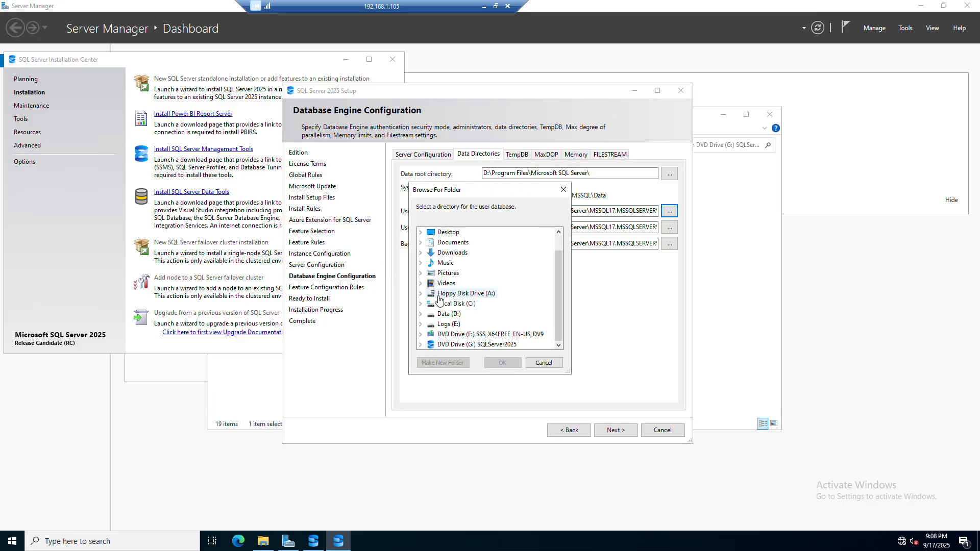
{"action": "left_click", "coordinate": [454, 314]}
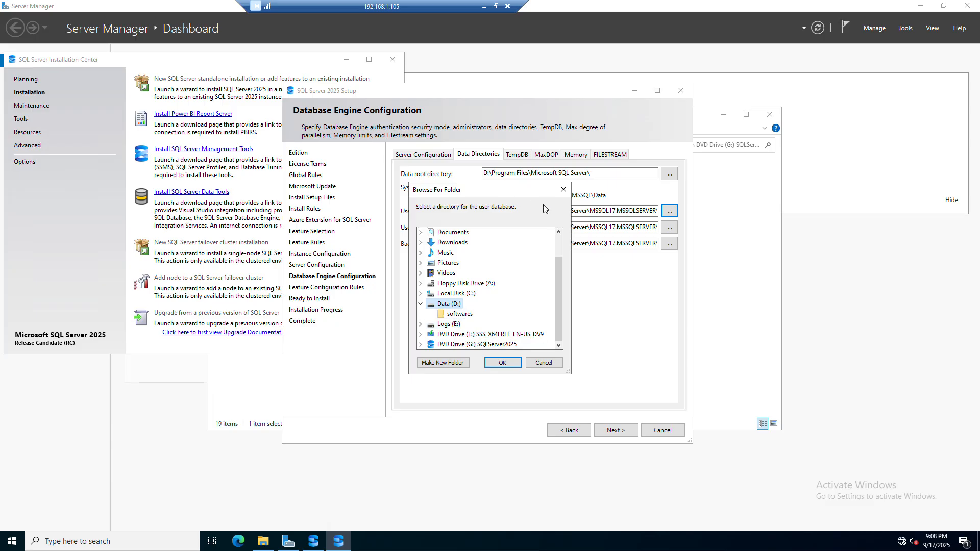
{"action": "left_click", "coordinate": [748, 354]}
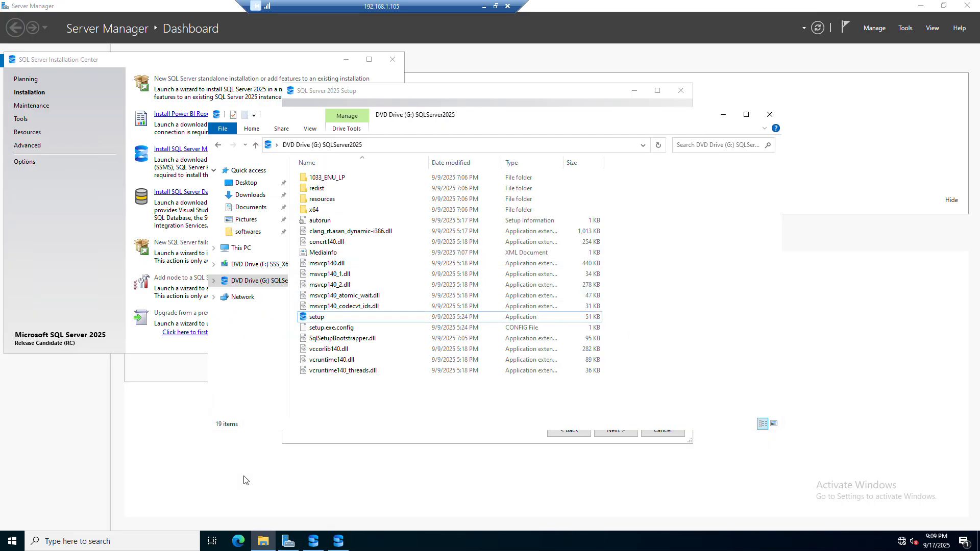
Step: In File Explorer, open the create_dir batch file in D:\softwares for editing
{"action": "left_click", "coordinate": [244, 249]}
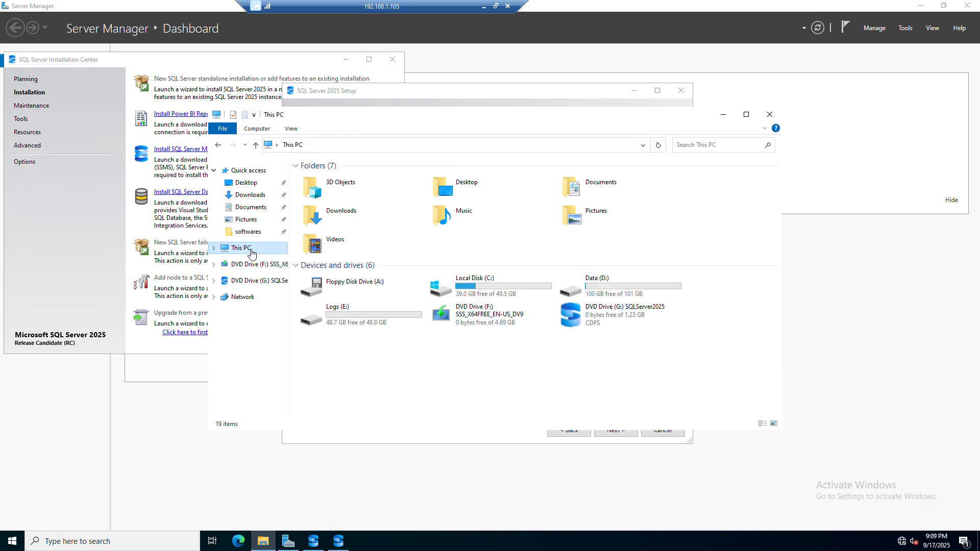
{"action": "double_click", "coordinate": [615, 292]}
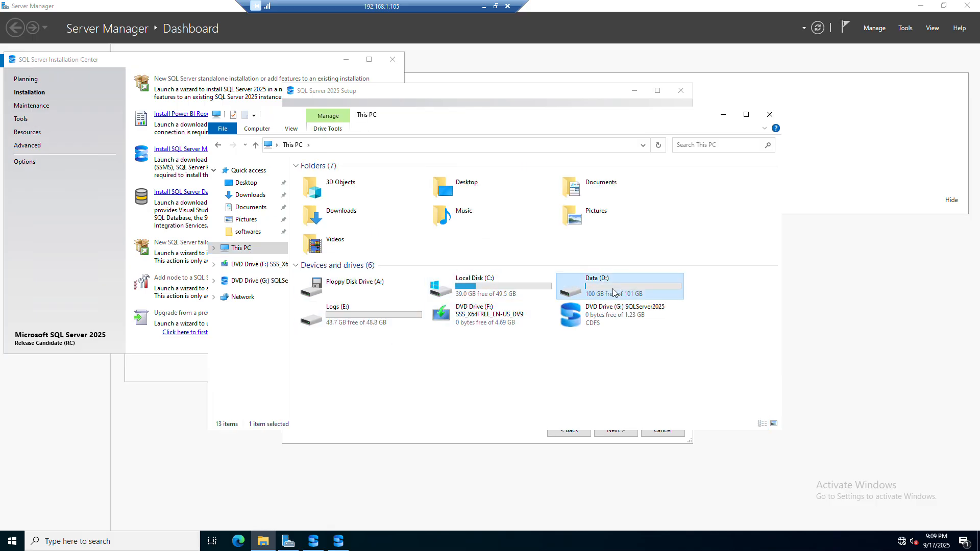
{"action": "double_click", "coordinate": [300, 176]}
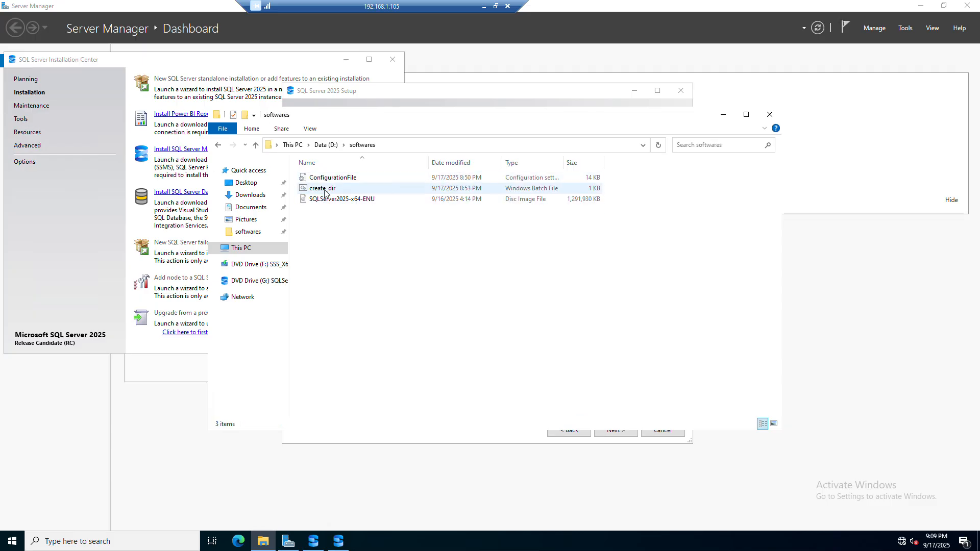
{"action": "right_click", "coordinate": [325, 191]}
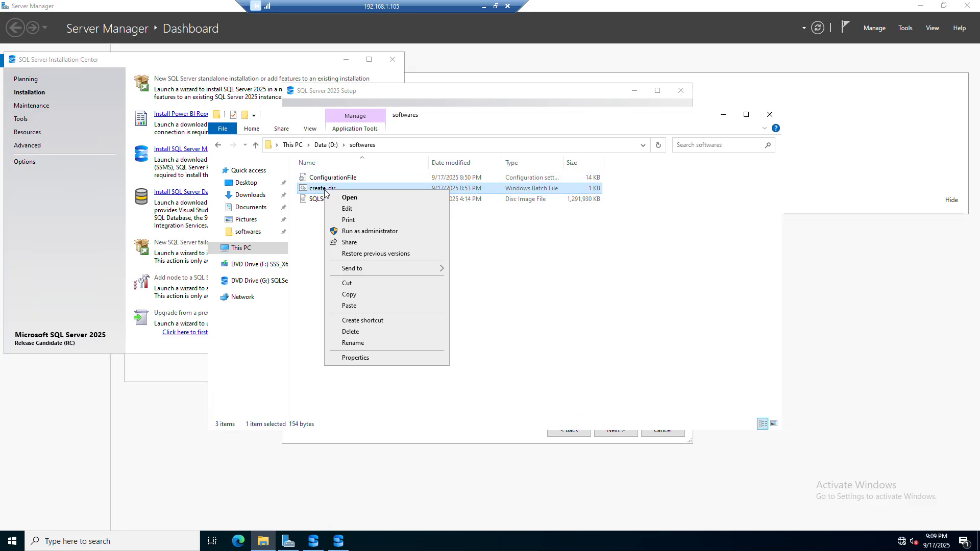
{"action": "left_click", "coordinate": [359, 213]}
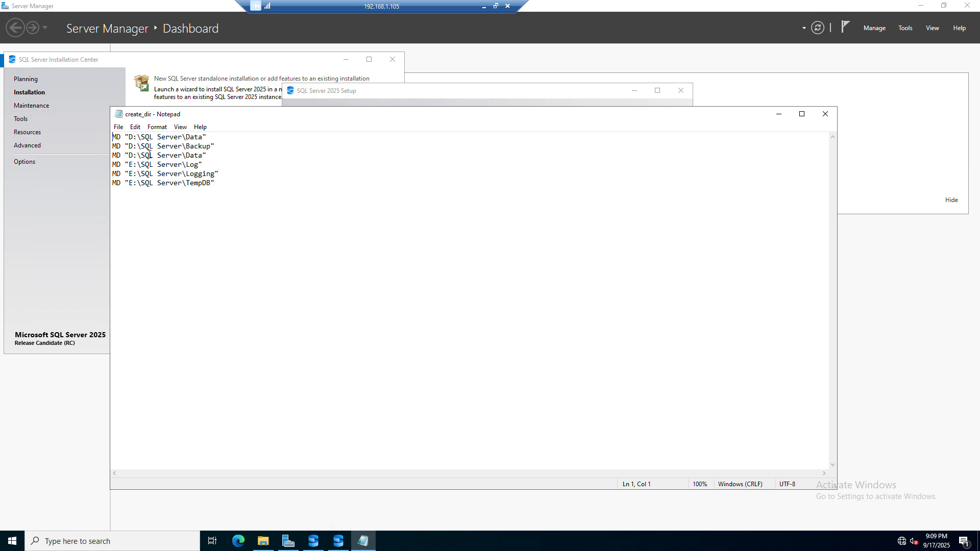
Step: Examine each MD folder line in the create_dir script
{"action": "left_click_drag", "start_coordinate": [207, 146], "coordinate": [83, 110]}
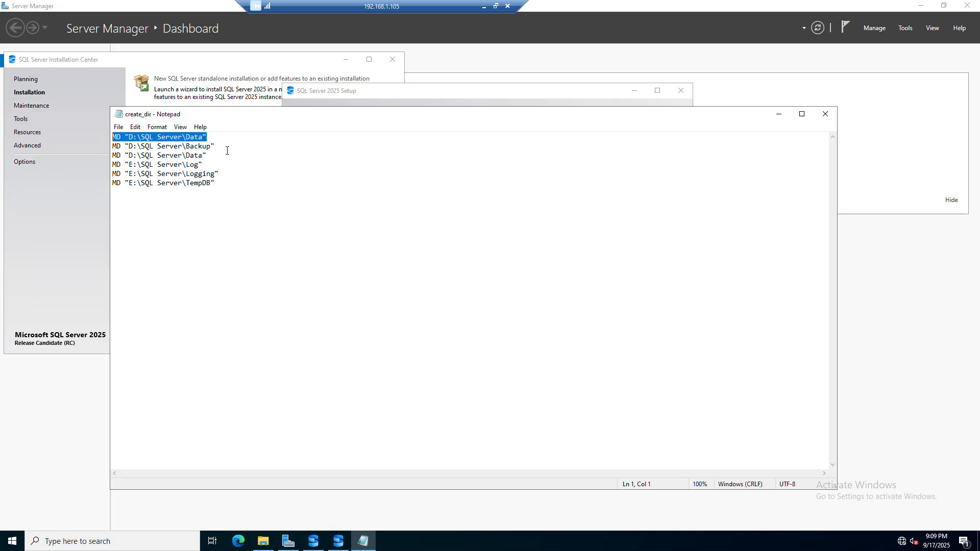
{"action": "left_click_drag", "start_coordinate": [219, 147], "coordinate": [87, 148]}
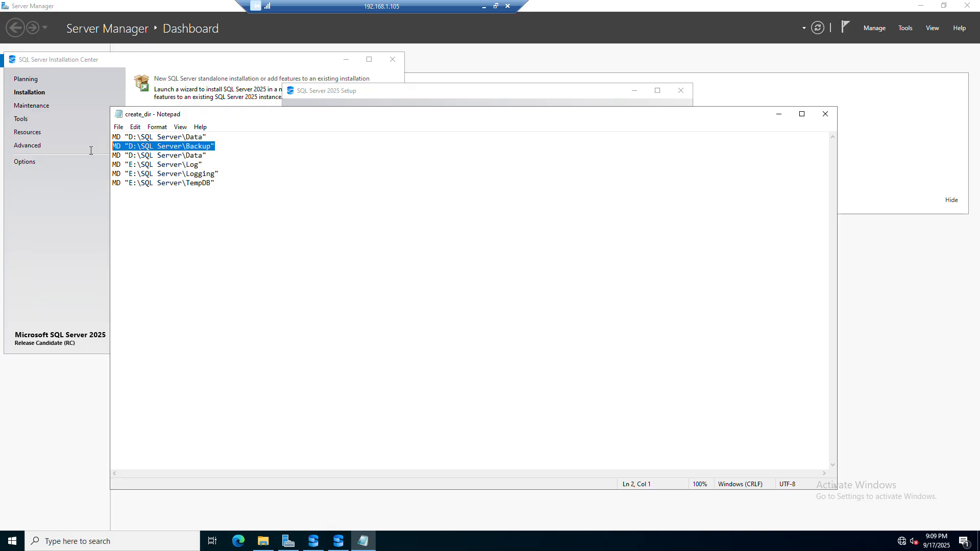
{"action": "left_click", "coordinate": [207, 155]}
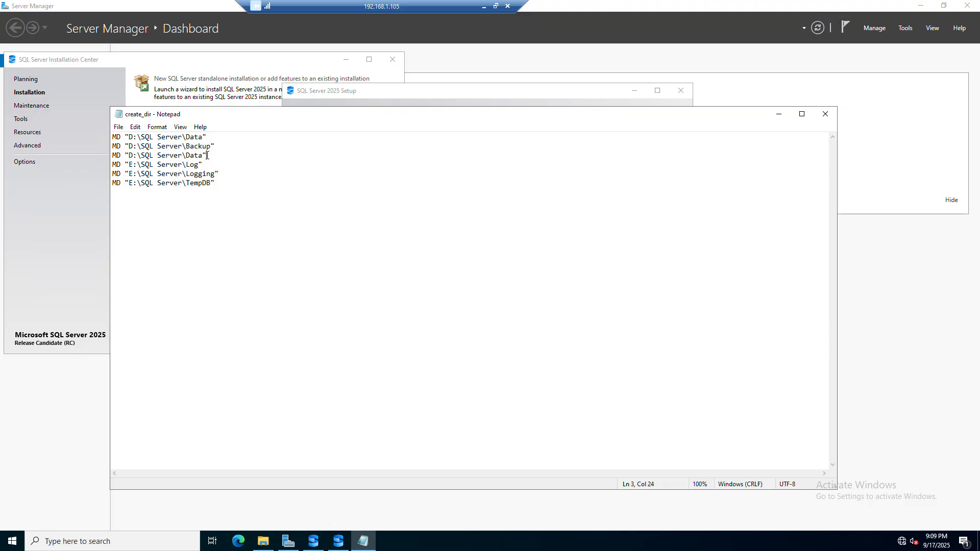
{"action": "left_click_drag", "start_coordinate": [203, 165], "coordinate": [86, 163]}
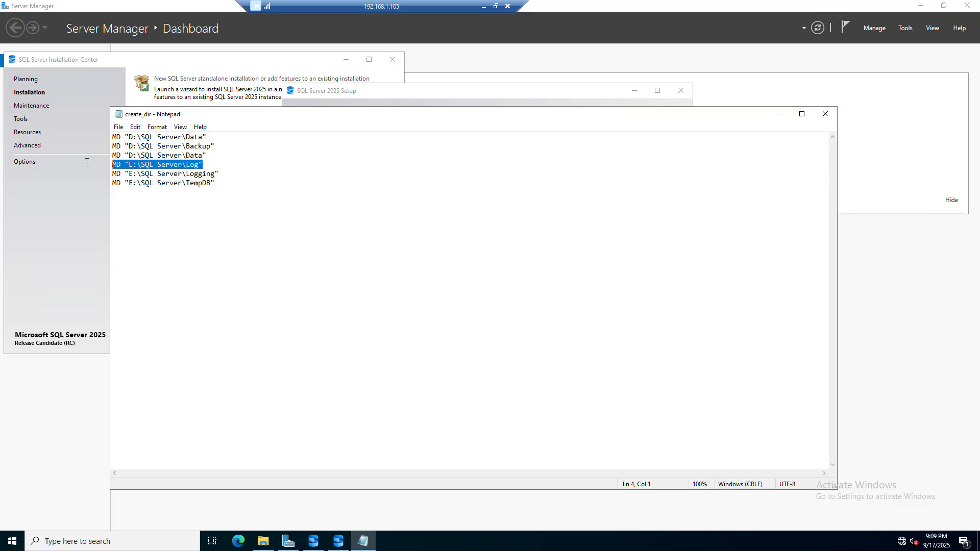
{"action": "left_click_drag", "start_coordinate": [220, 174], "coordinate": [90, 174]}
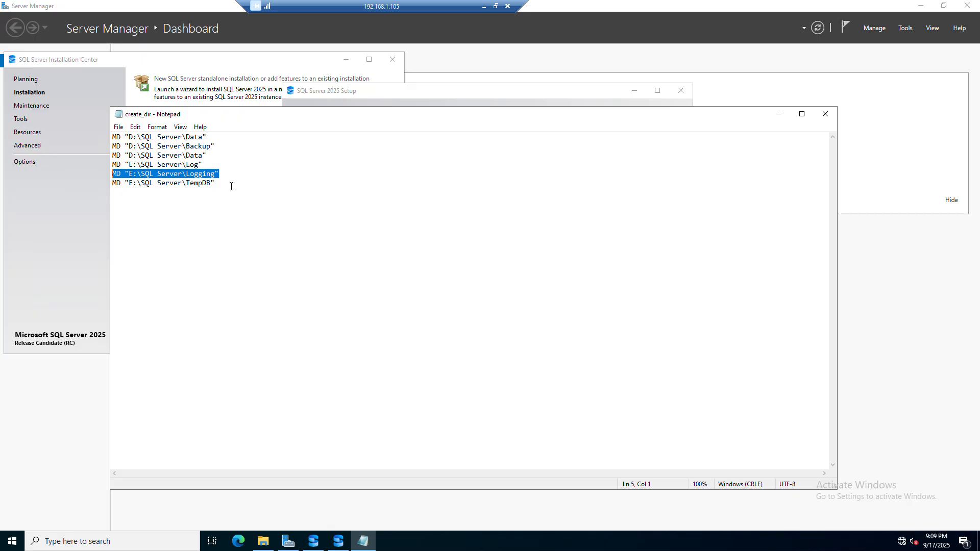
{"action": "left_click_drag", "start_coordinate": [231, 186], "coordinate": [94, 182]}
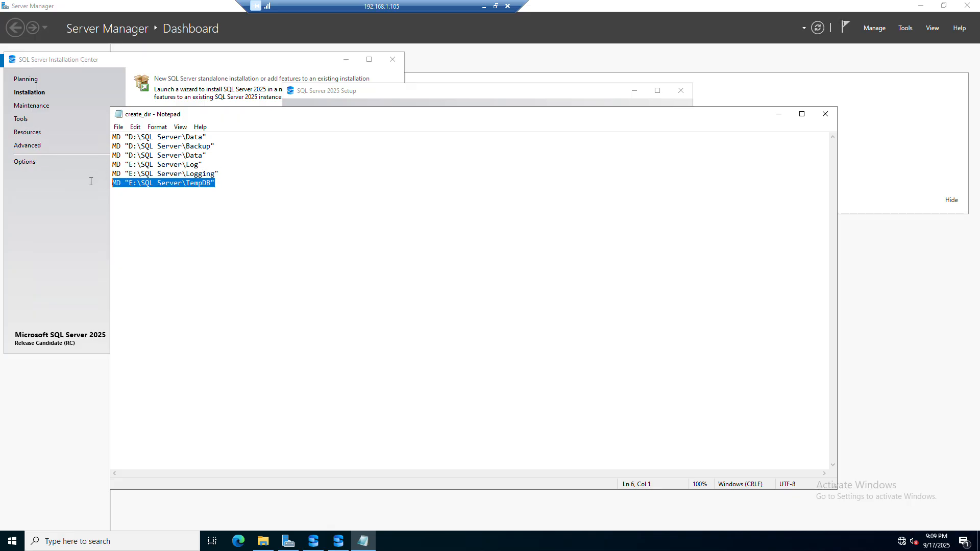
{"action": "left_click", "coordinate": [197, 160]}
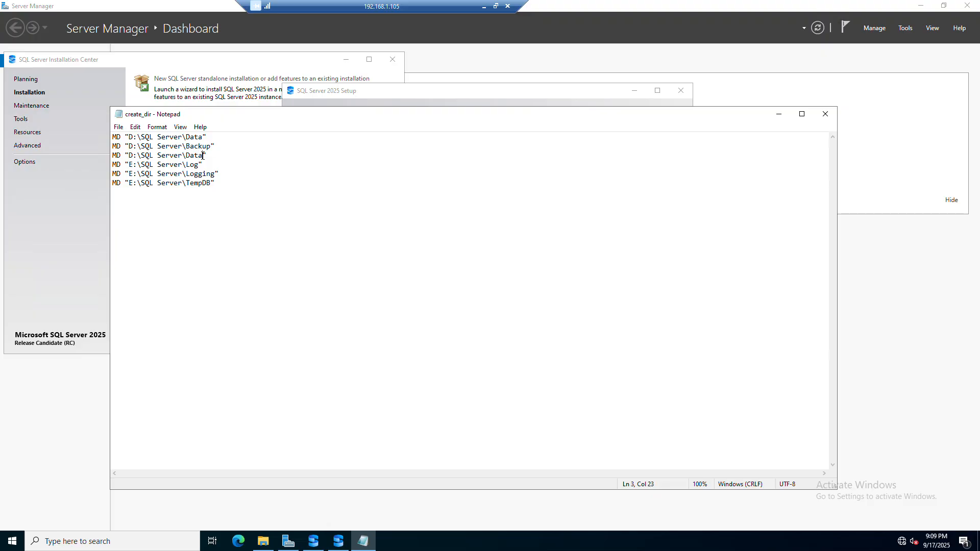
Step: Change the third MD line's folder from Data to Changes, save the script and close Notepad
{"action": "key", "text": "BackSpace"}
{"action": "key", "text": "BackSpace"}
{"action": "key", "text": "BackSpace"}
{"action": "key", "text": "BackSpace"}
{"action": "type", "text": "CHanges"}
{"action": "key", "text": "BackSpace"}
{"action": "key", "text": "BackSpace"}
{"action": "key", "text": "BackSpace"}
{"action": "key", "text": "BackSpace"}
{"action": "key", "text": "BackSpace"}
{"action": "key", "text": "BackSpace"}
{"action": "type", "text": "hanges"}
{"action": "key", "text": "ctrl+s"}
{"action": "left_click", "coordinate": [817, 118]}
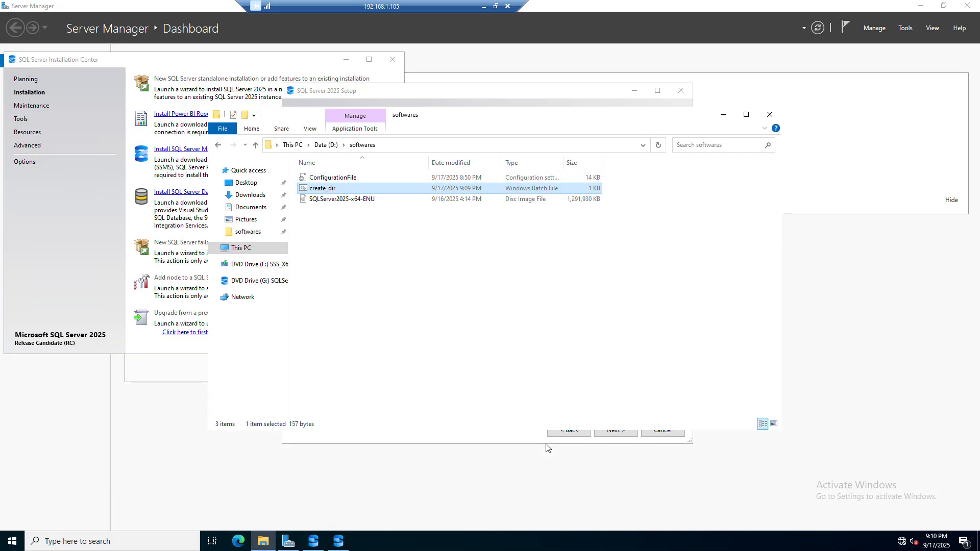
Step: Inspect the SQL Server folder on drive D, then return to setup and cancel the folder browser
{"action": "left_click", "coordinate": [325, 145]}
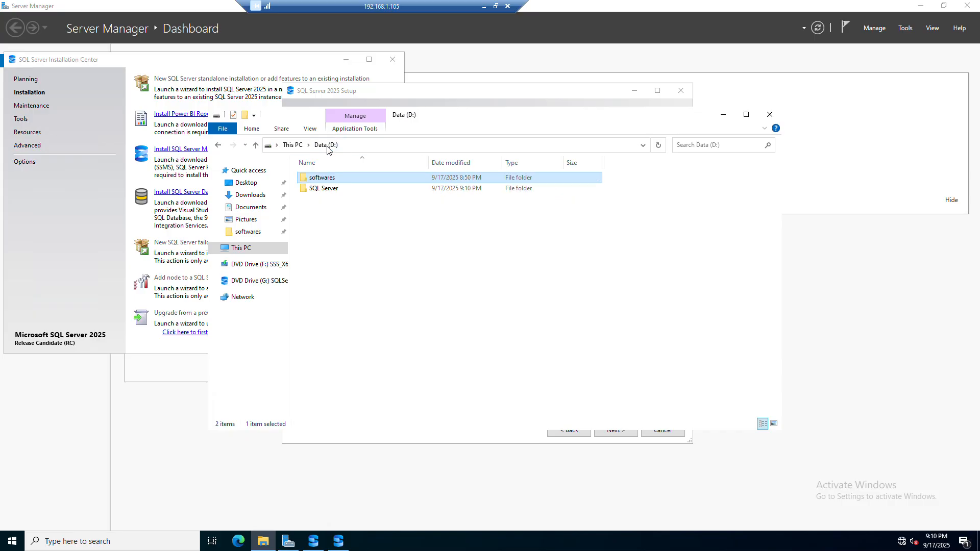
{"action": "double_click", "coordinate": [315, 177]}
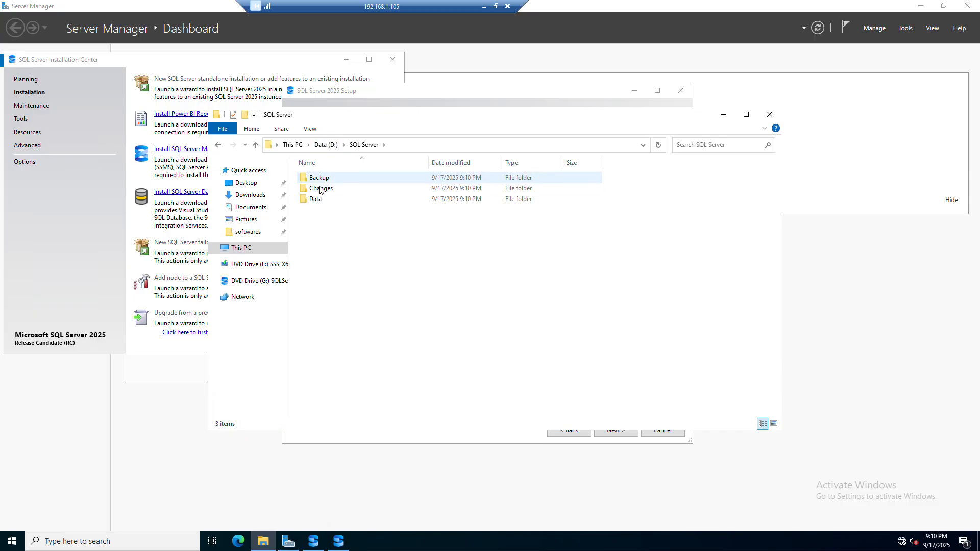
{"action": "left_click", "coordinate": [470, 444]}
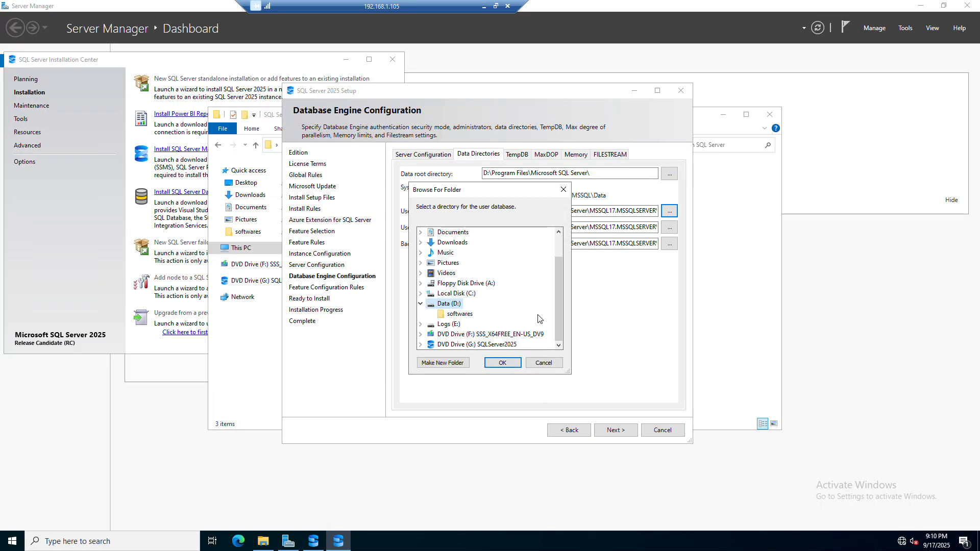
{"action": "left_click", "coordinate": [544, 364]}
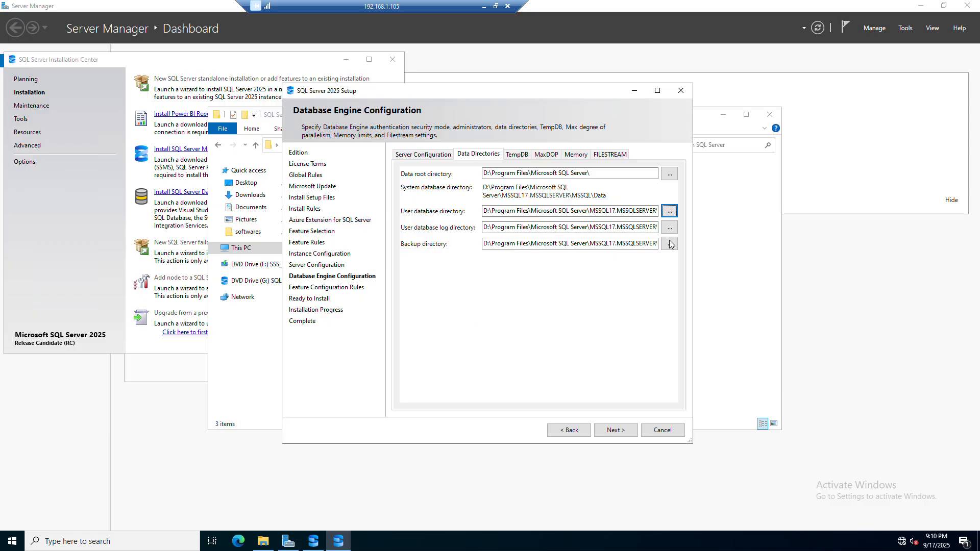
Step: Set the user database directory to D:\SQL Server\Data
{"action": "left_click", "coordinate": [670, 211]}
{"action": "scroll", "coordinate": [480, 306], "scroll_direction": "down", "scroll_amount": 1}
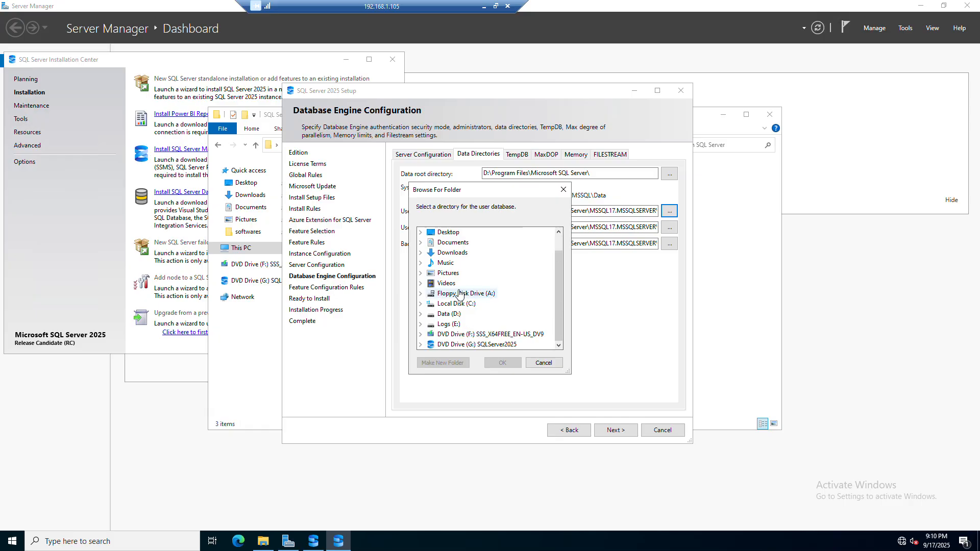
{"action": "left_click", "coordinate": [421, 314]}
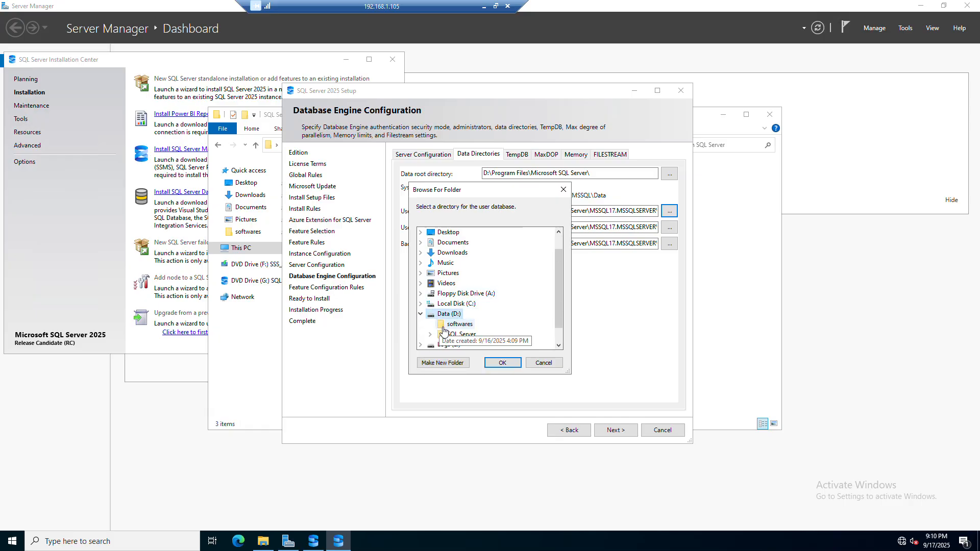
{"action": "left_click", "coordinate": [448, 335]}
{"action": "scroll", "coordinate": [448, 337], "scroll_direction": "down", "scroll_amount": 1}
{"action": "left_click", "coordinate": [463, 314]}
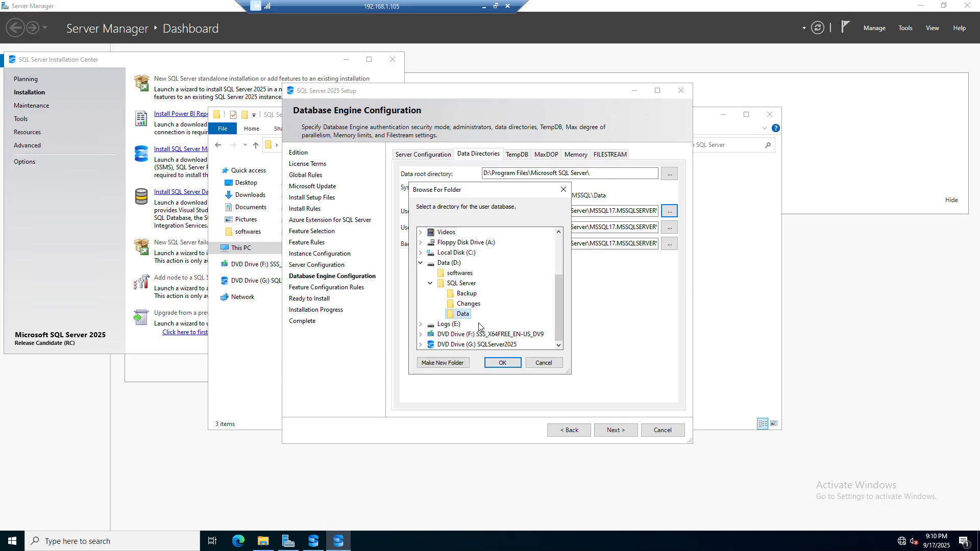
{"action": "left_click", "coordinate": [501, 362]}
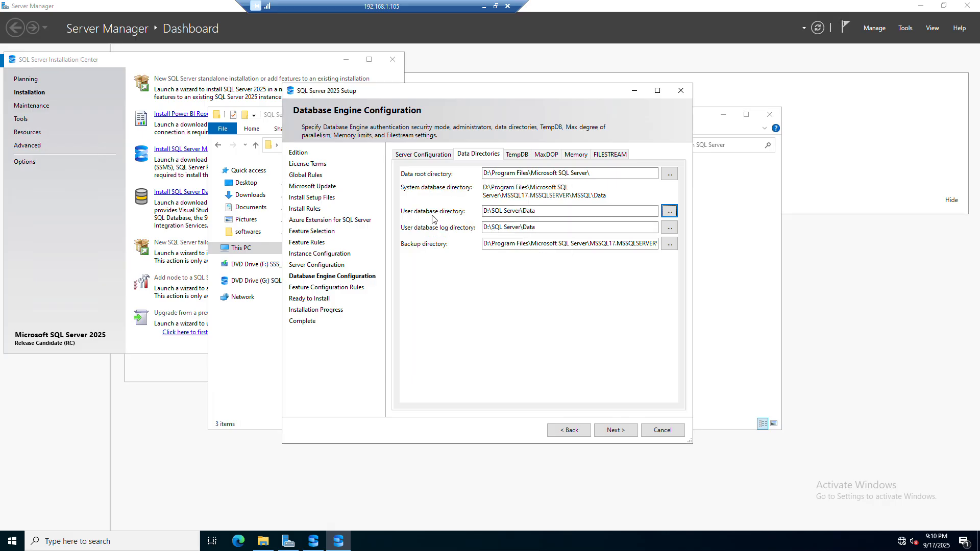
Step: Set the user database log directory to E:\SQL Server\Log
{"action": "left_click", "coordinate": [669, 227]}
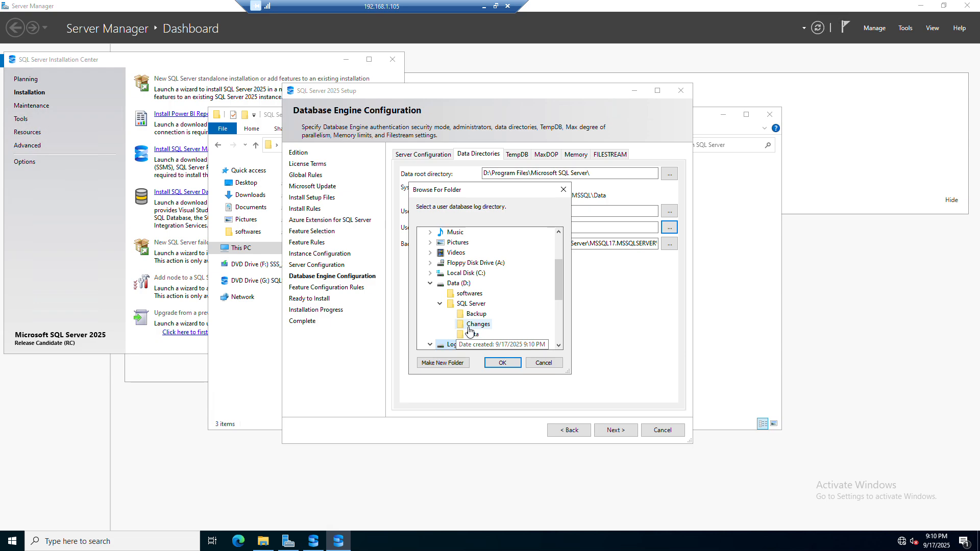
{"action": "scroll", "coordinate": [446, 329], "scroll_direction": "down", "scroll_amount": 4}
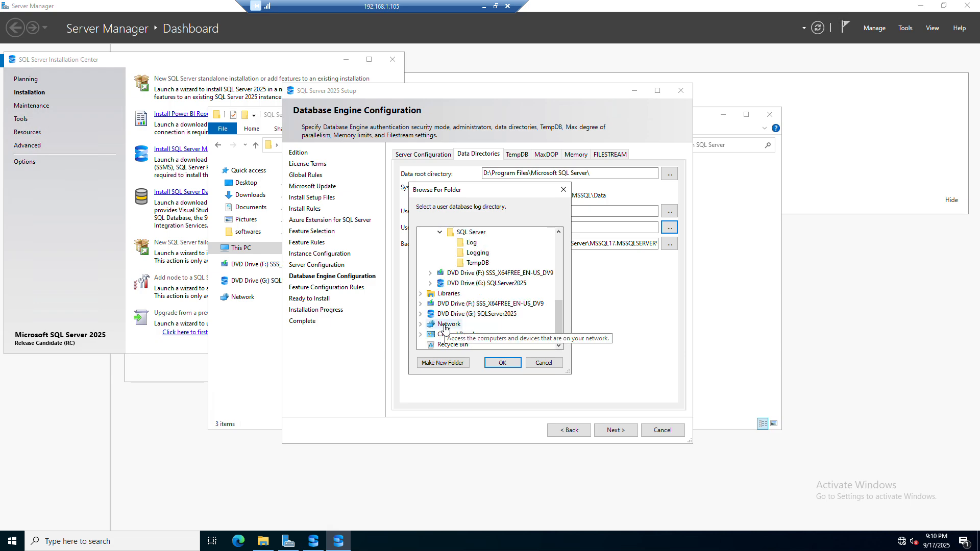
{"action": "left_click", "coordinate": [470, 242]}
{"action": "left_click", "coordinate": [502, 362]}
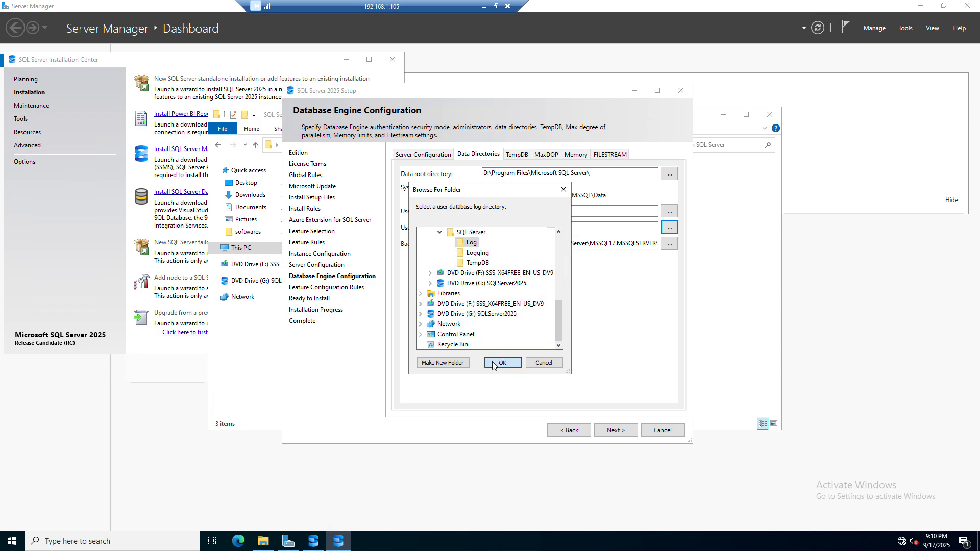
Step: Set the backup directory to D:\SQL Server\Backup
{"action": "left_click", "coordinate": [669, 244]}
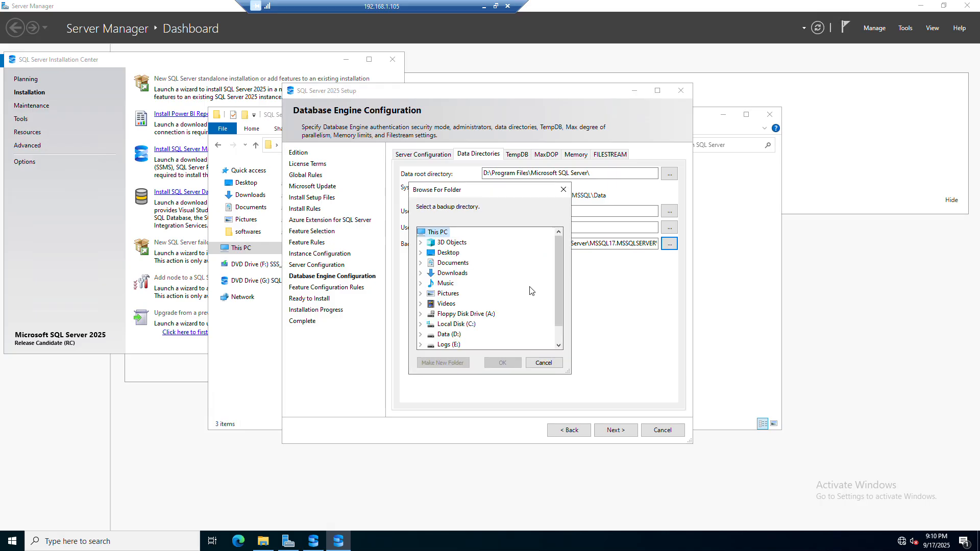
{"action": "double_click", "coordinate": [444, 334]}
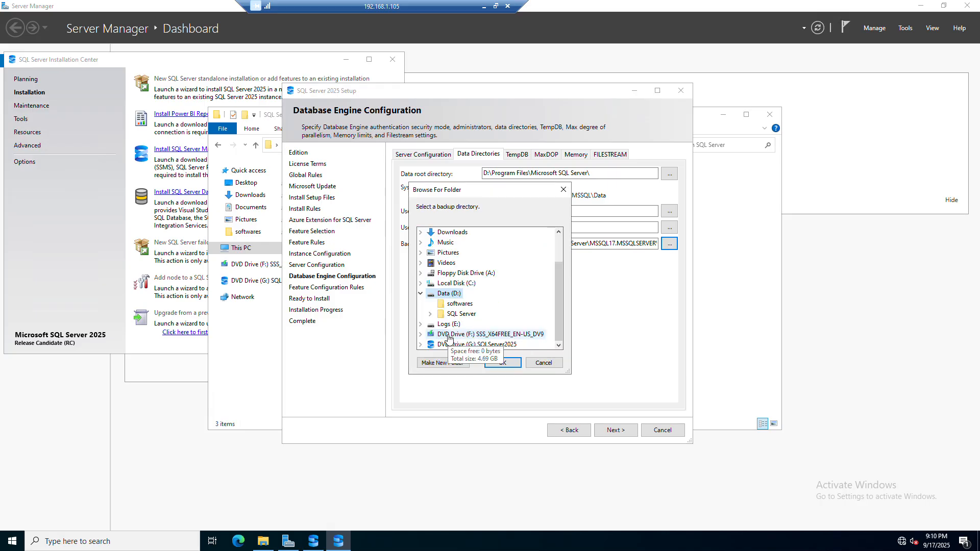
{"action": "left_click", "coordinate": [461, 345]}
{"action": "double_click", "coordinate": [461, 334]}
{"action": "left_click", "coordinate": [465, 295]}
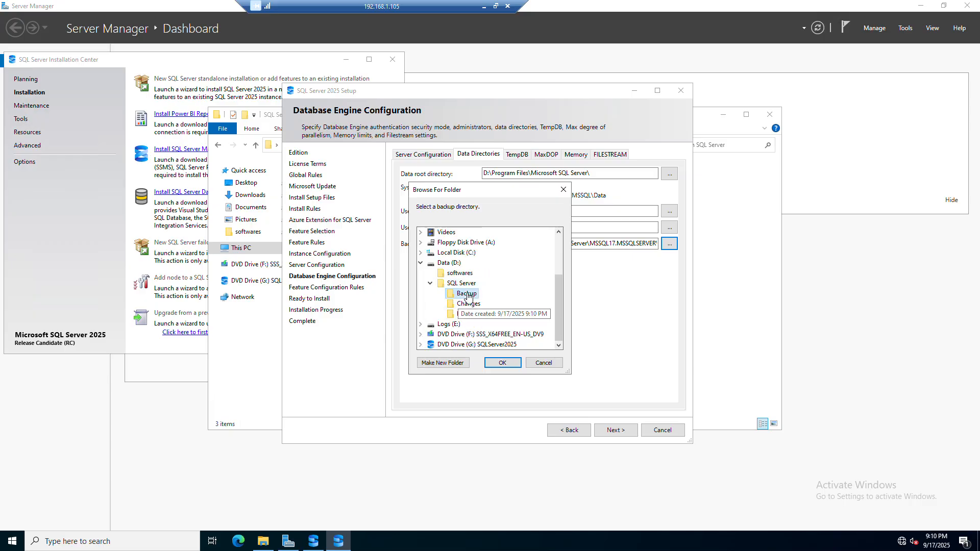
{"action": "left_click", "coordinate": [502, 362]}
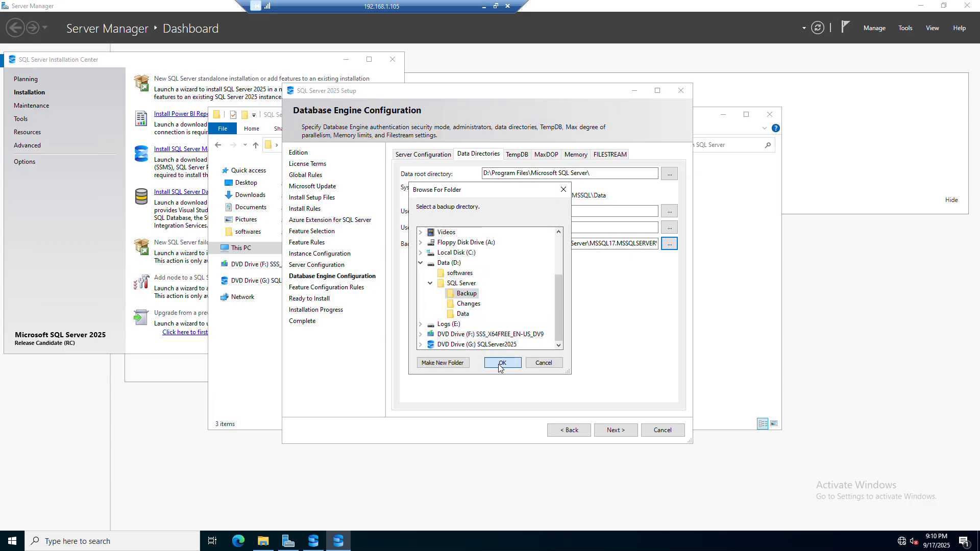
Step: Replace the default TempDB data directory with E:\SQL Server\TempDB
{"action": "left_click", "coordinate": [518, 158]}
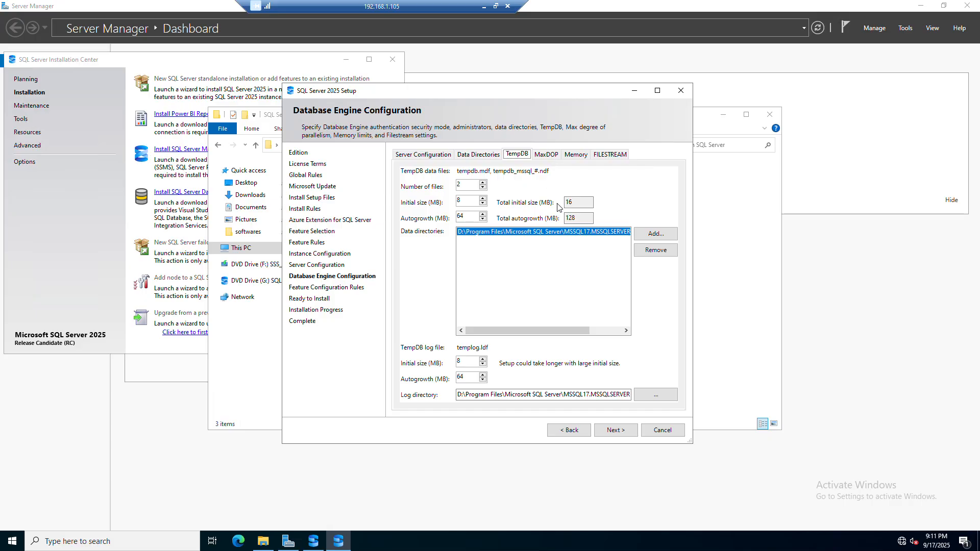
{"action": "left_click", "coordinate": [646, 254]}
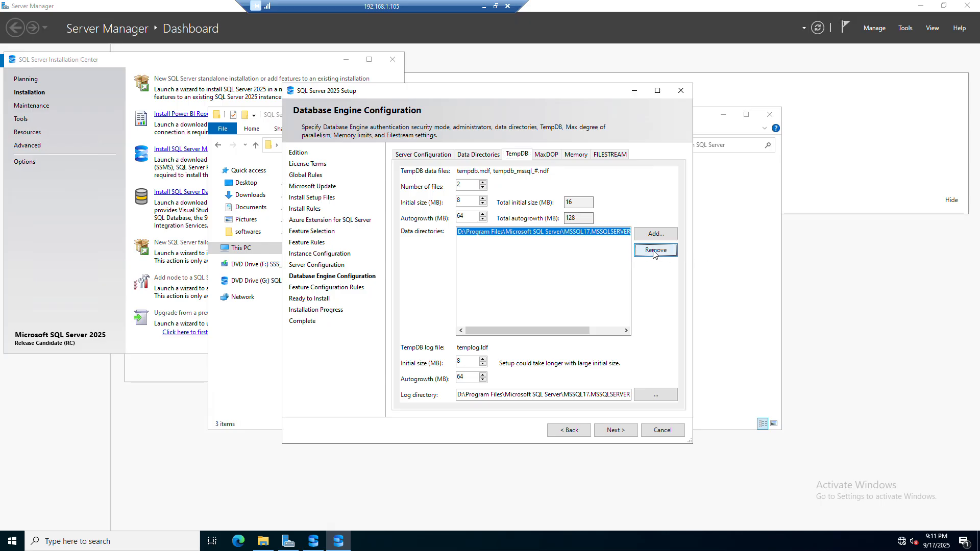
{"action": "left_click", "coordinate": [655, 234]}
{"action": "scroll", "coordinate": [459, 296], "scroll_direction": "down", "scroll_amount": 2}
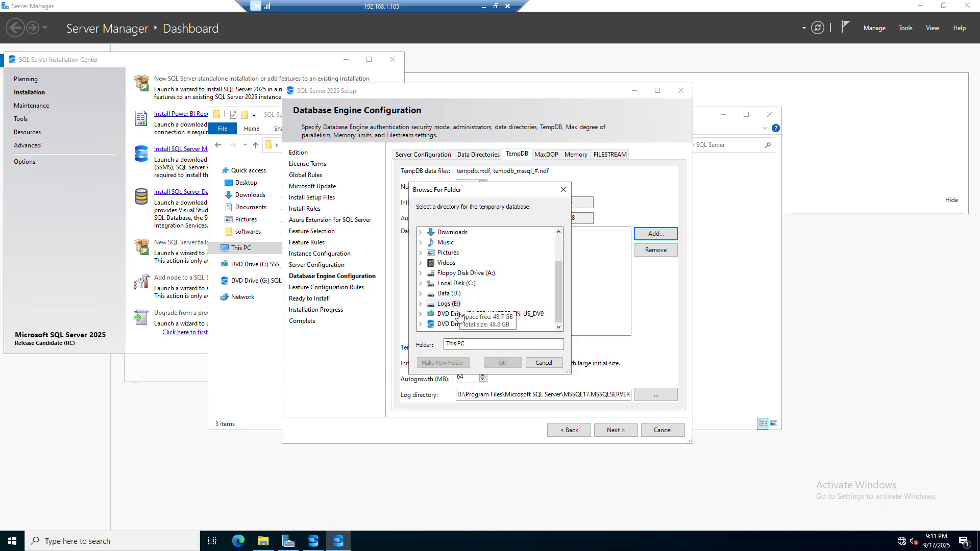
{"action": "double_click", "coordinate": [440, 304]}
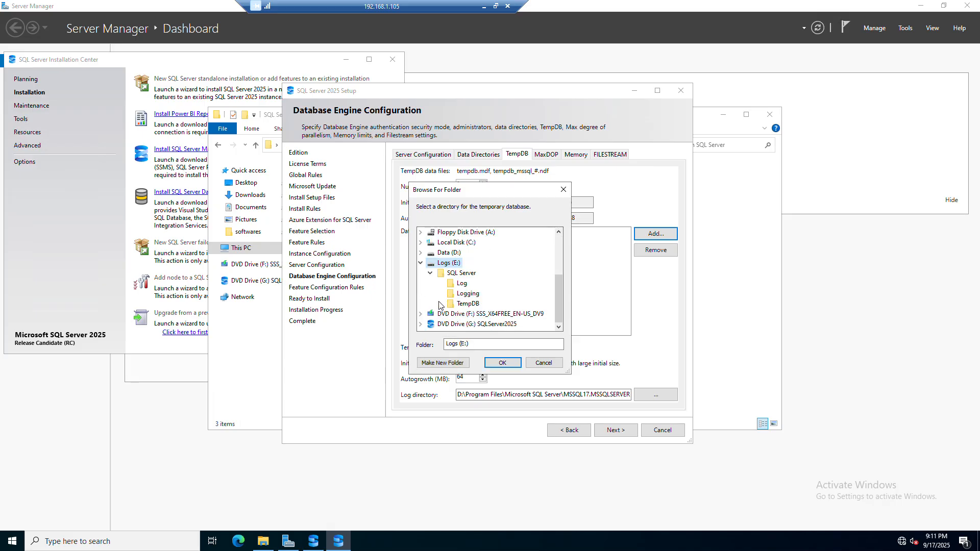
{"action": "left_click", "coordinate": [466, 304]}
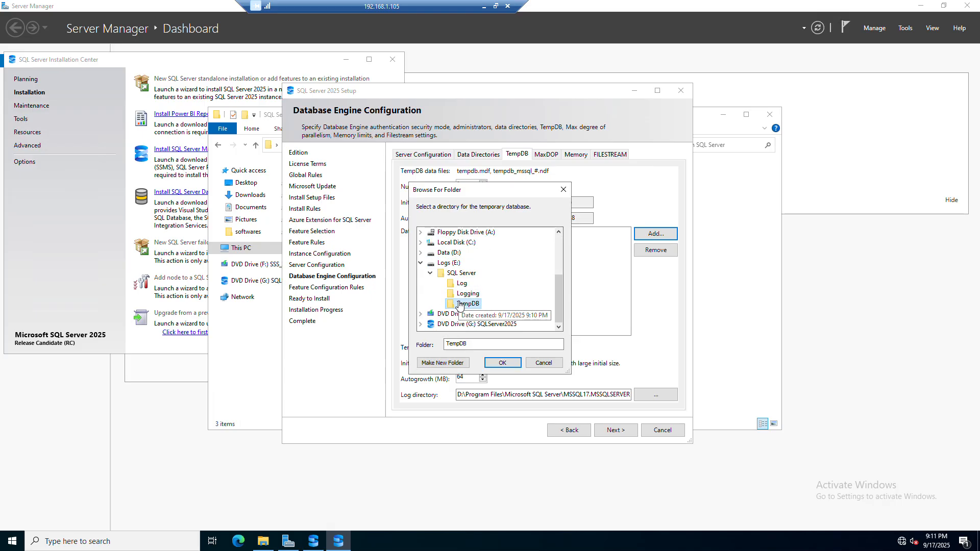
{"action": "left_click", "coordinate": [501, 362]}
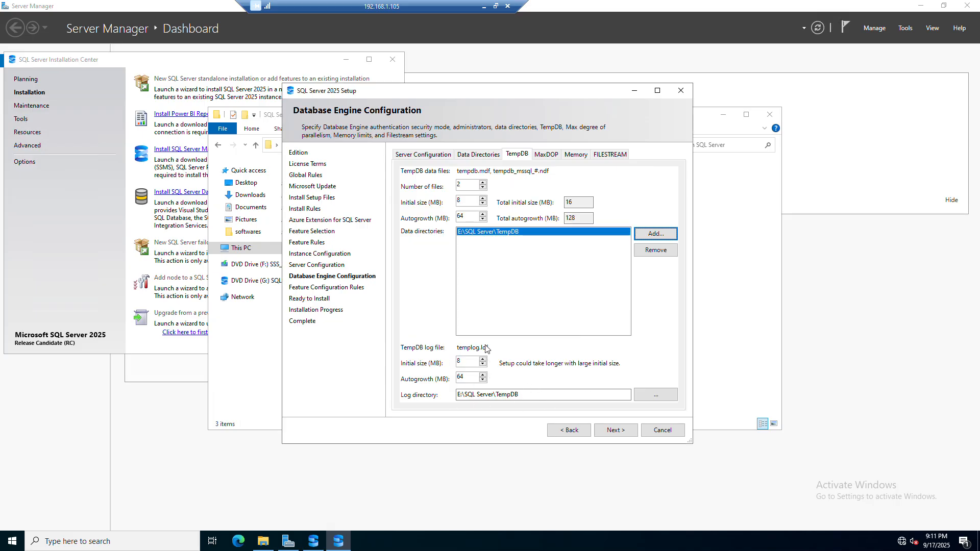
Step: Choose the Recommended server memory option and accept the recommended memory configuration for the Database Engine
{"action": "left_click", "coordinate": [551, 159]}
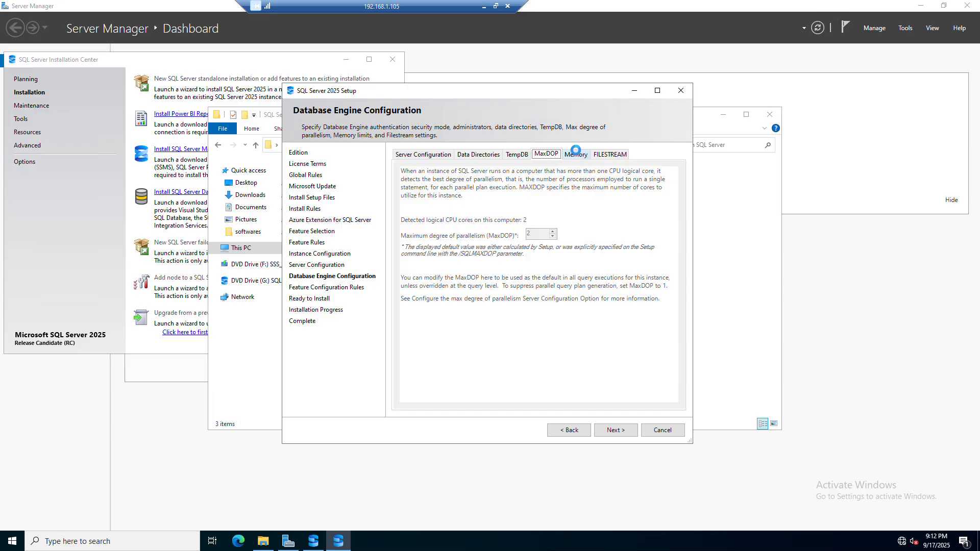
{"action": "left_click", "coordinate": [576, 156]}
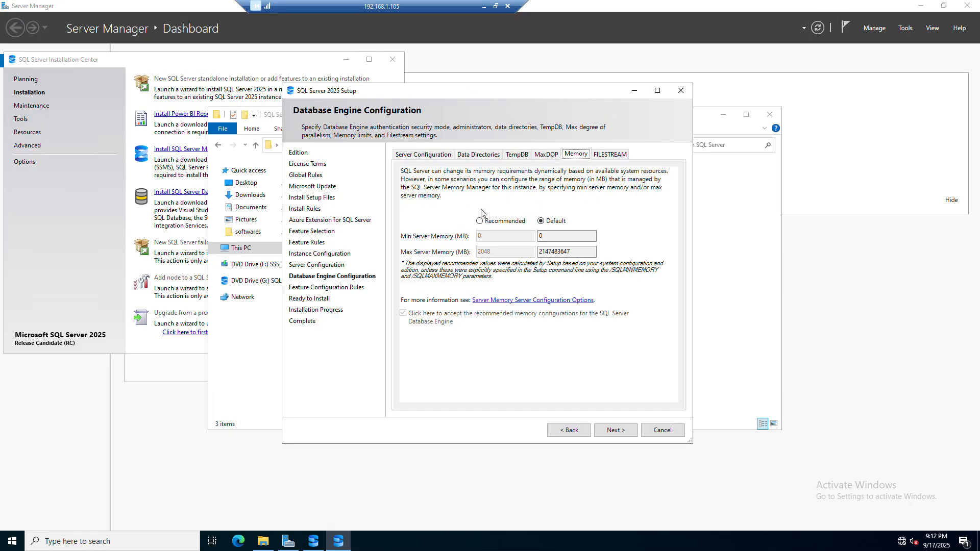
{"action": "left_click", "coordinate": [481, 221]}
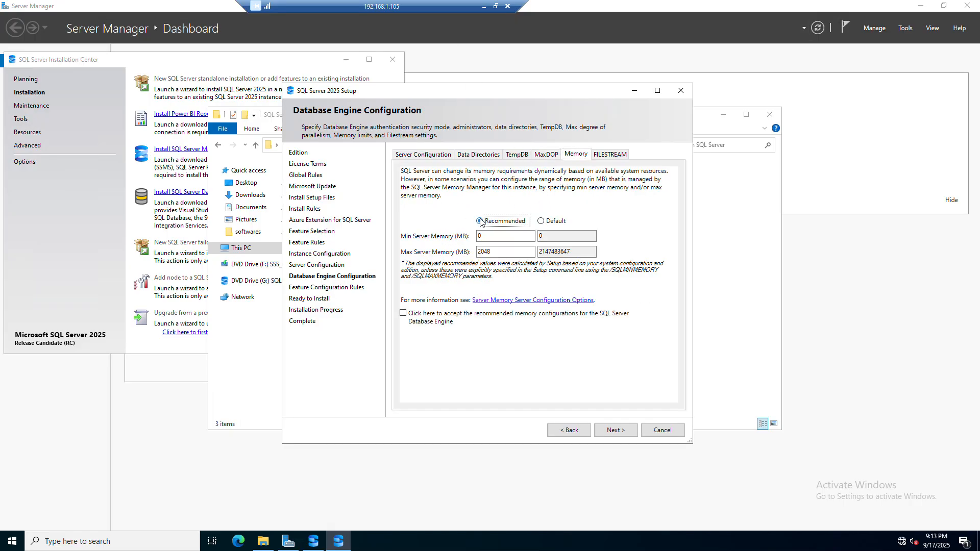
{"action": "left_click", "coordinate": [409, 319]}
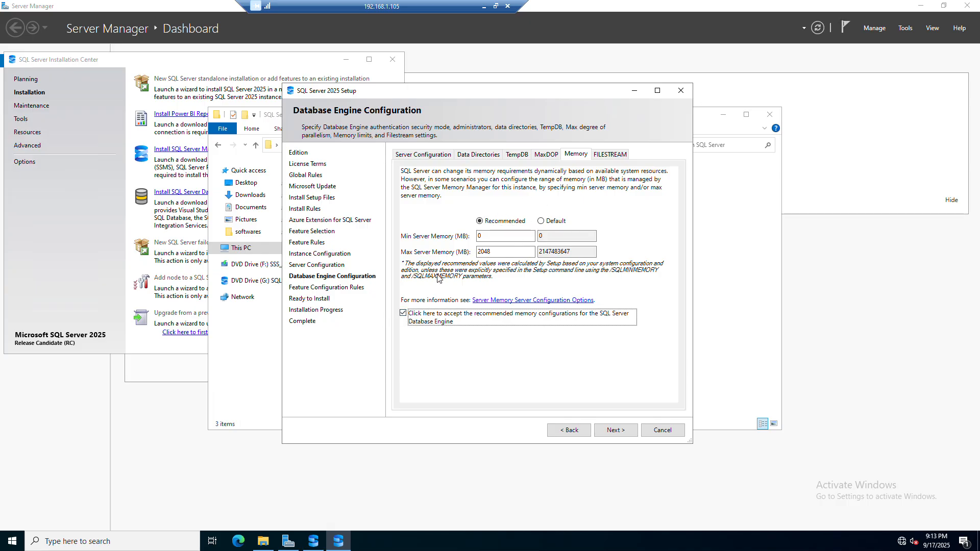
Step: Continue past the FILESTREAM settings and review the installation summary on the Ready to Install page
{"action": "left_click", "coordinate": [604, 156]}
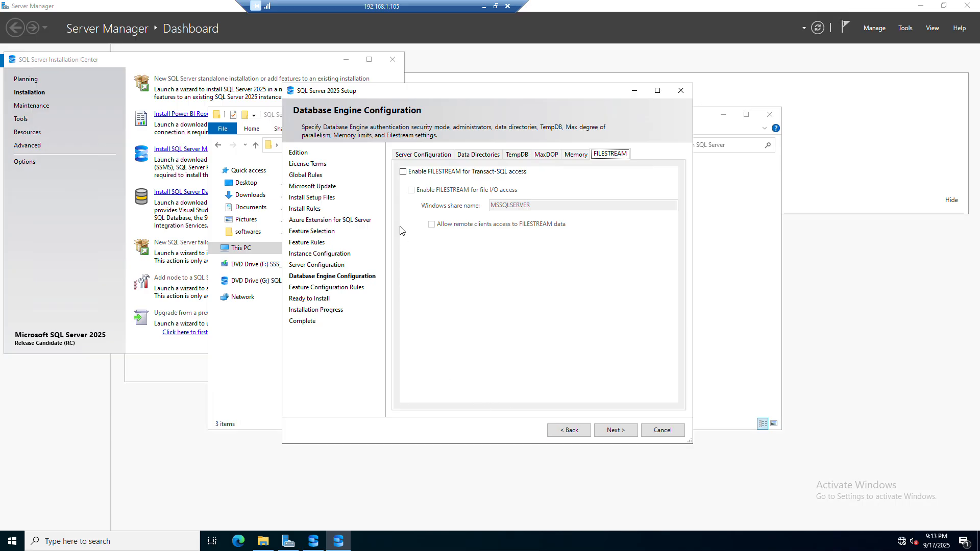
{"action": "left_click", "coordinate": [618, 430]}
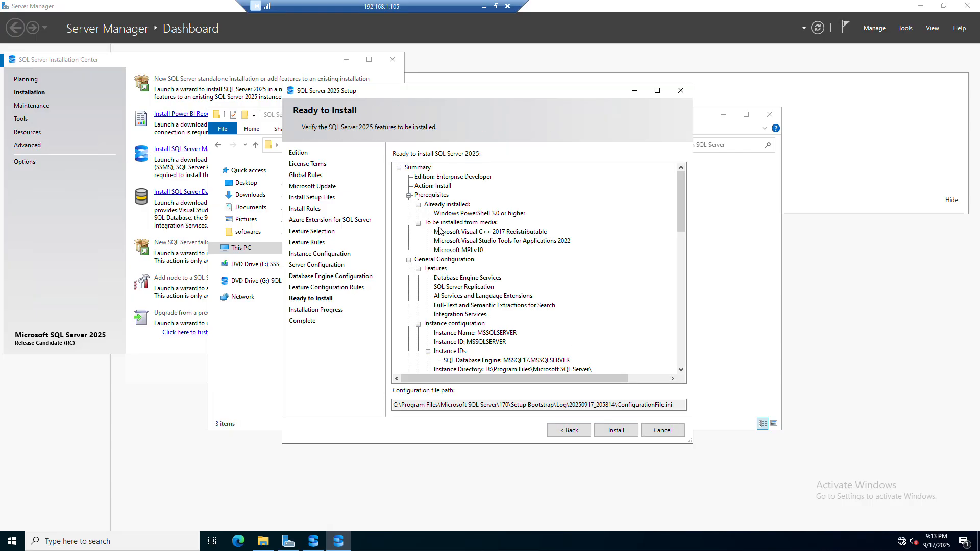
{"action": "scroll", "coordinate": [471, 219], "scroll_direction": "down", "scroll_amount": 14}
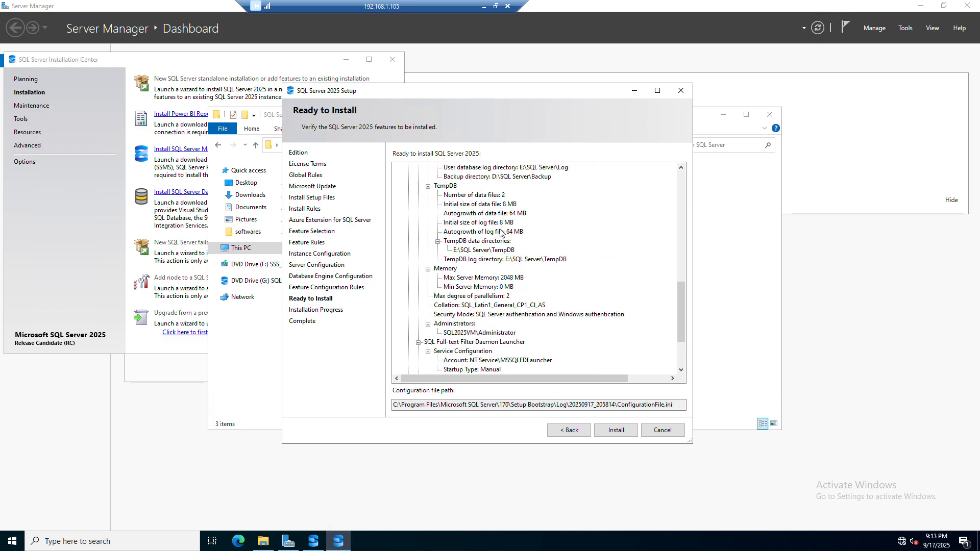
{"action": "scroll", "coordinate": [501, 234], "scroll_direction": "down", "scroll_amount": 3}
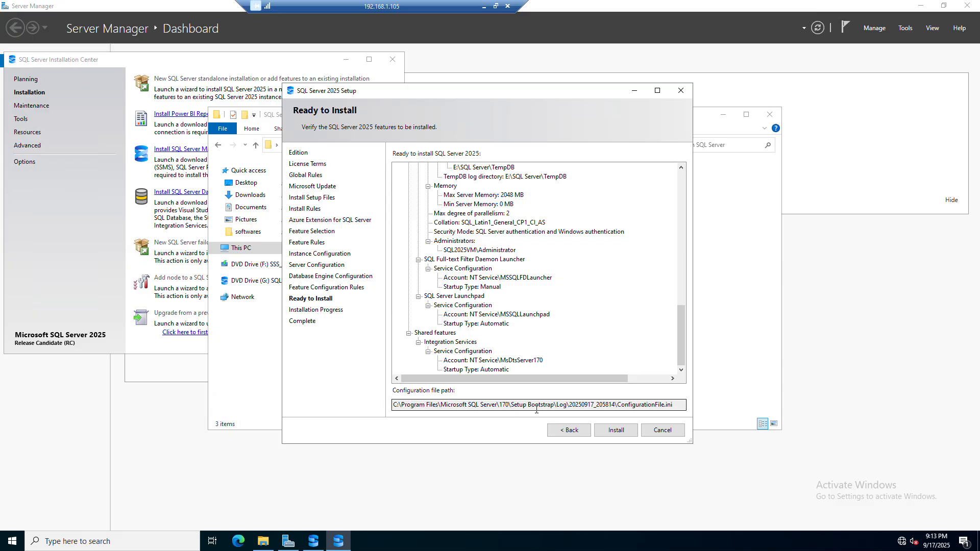
Step: Copy the configuration file path and open its containing Setup Bootstrap log folder in File Explorer
{"action": "left_click", "coordinate": [647, 405]}
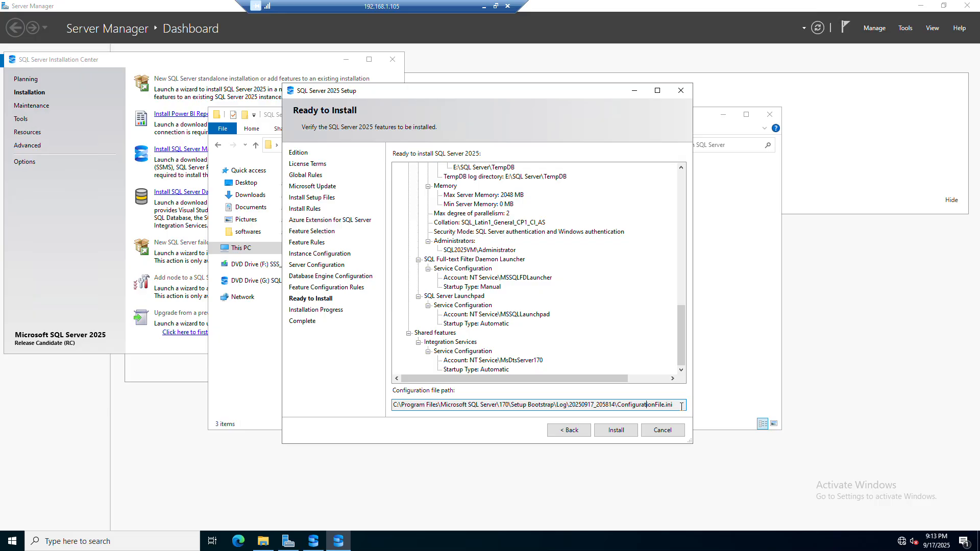
{"action": "key", "text": "ctrl+a"}
{"action": "key", "text": "ctrl+c"}
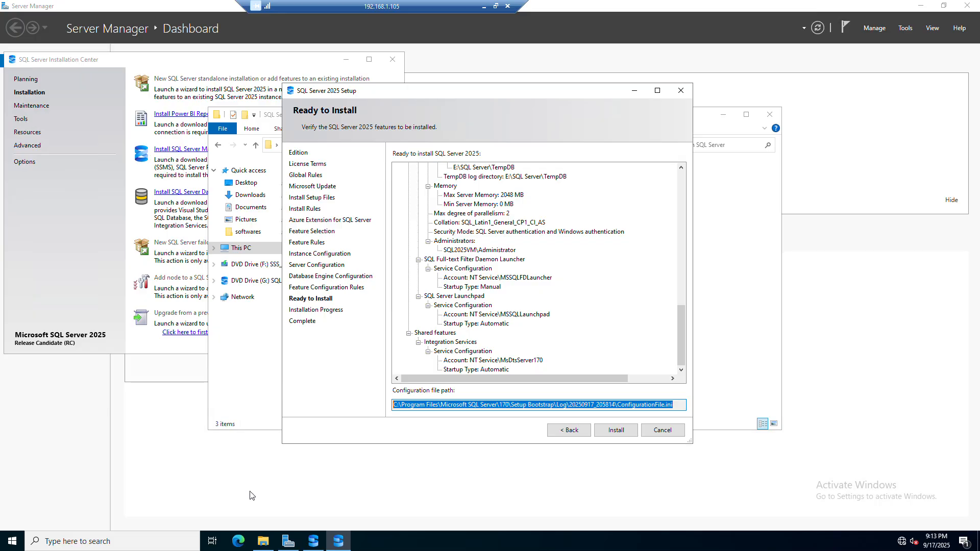
{"action": "left_click", "coordinate": [266, 543]}
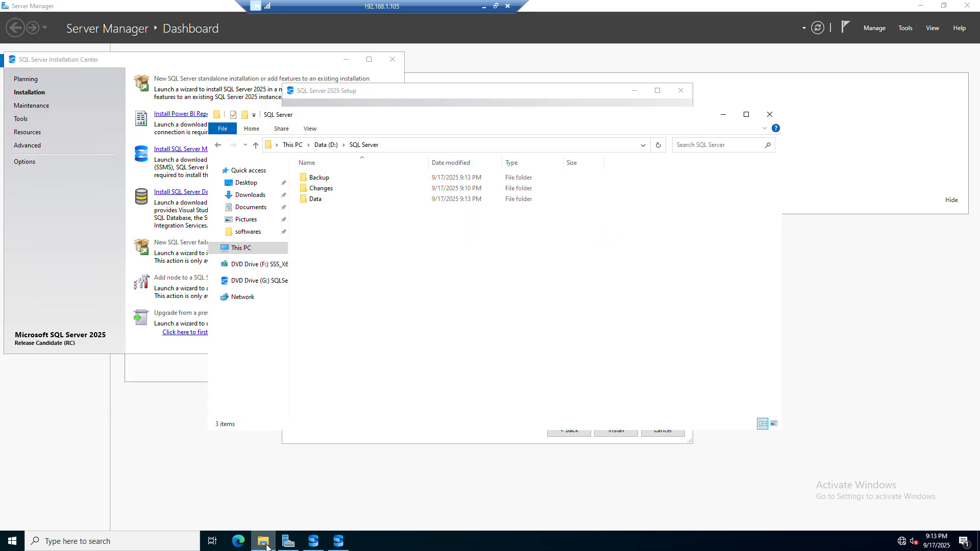
{"action": "left_click", "coordinate": [429, 146]}
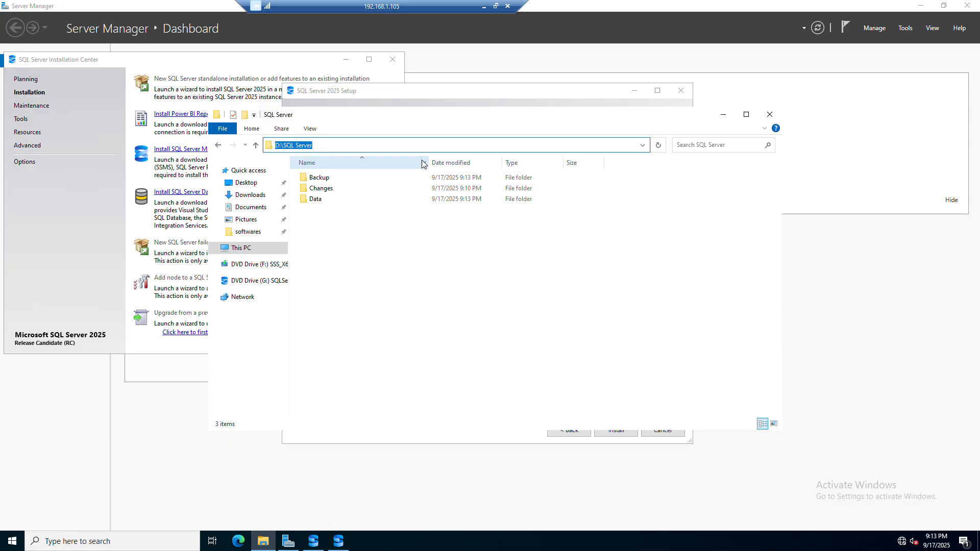
{"action": "key", "text": "ctrl+v"}
{"action": "key", "text": "BackSpace"}
{"action": "key", "text": "BackSpace"}
{"action": "key", "text": "BackSpace"}
{"action": "key", "text": "BackSpace"}
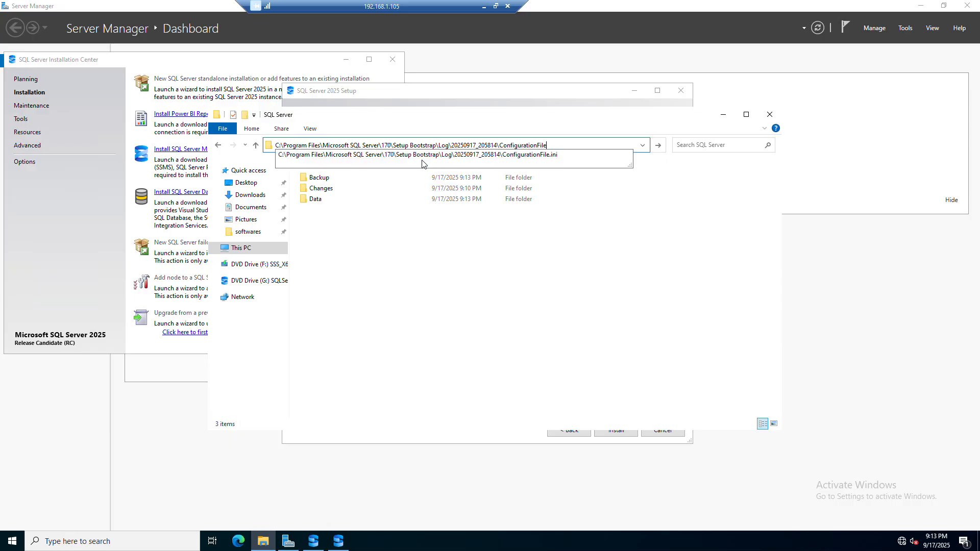
{"action": "key", "text": "BackSpace"}
{"action": "key", "text": "BackSpace"}
{"action": "key", "text": "BackSpace"}
{"action": "key", "text": "BackSpace"}
{"action": "key", "text": "BackSpace"}
{"action": "key", "text": "BackSpace"}
{"action": "key", "text": "BackSpace"}
{"action": "key", "text": "BackSpace"}
{"action": "key", "text": "BackSpace"}
{"action": "key", "text": "BackSpace"}
{"action": "key", "text": "BackSpace"}
{"action": "key", "text": "BackSpace"}
{"action": "key", "text": "BackSpace"}
{"action": "key", "text": "BackSpace"}
{"action": "key", "text": "BackSpace"}
{"action": "key", "text": "BackSpace"}
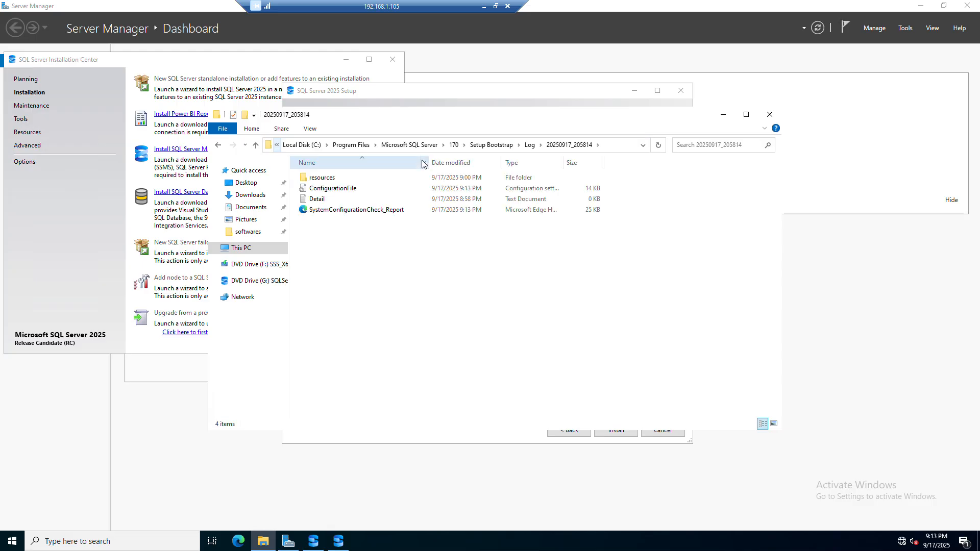
Step: Copy the ConfigurationFile file from the setup log folder
{"action": "right_click", "coordinate": [348, 187]}
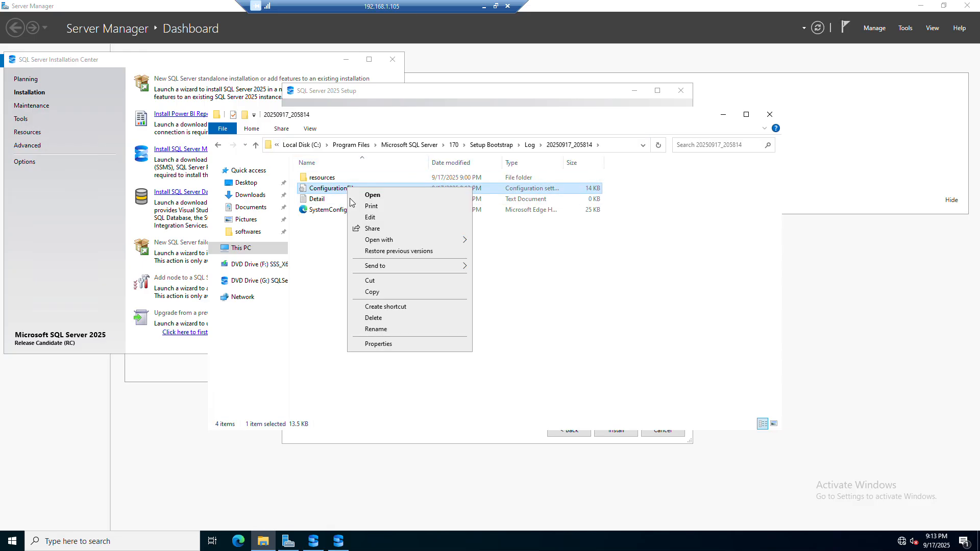
{"action": "left_click", "coordinate": [394, 294]}
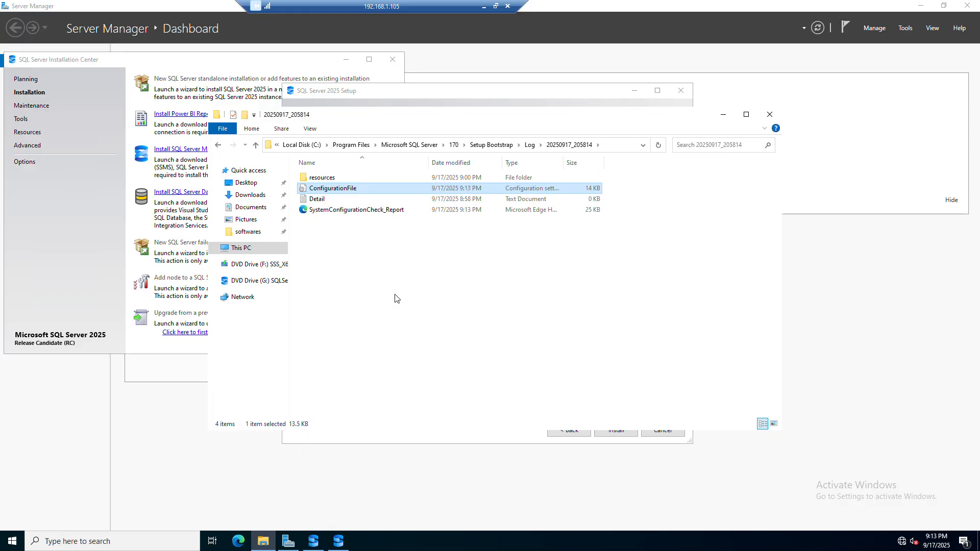
{"action": "left_click", "coordinate": [440, 91]}
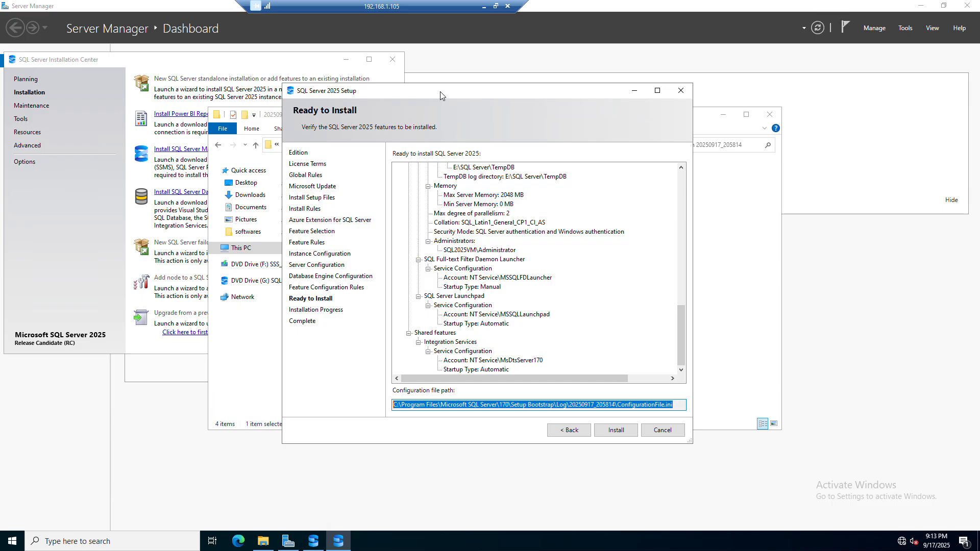
{"action": "left_click", "coordinate": [713, 264]}
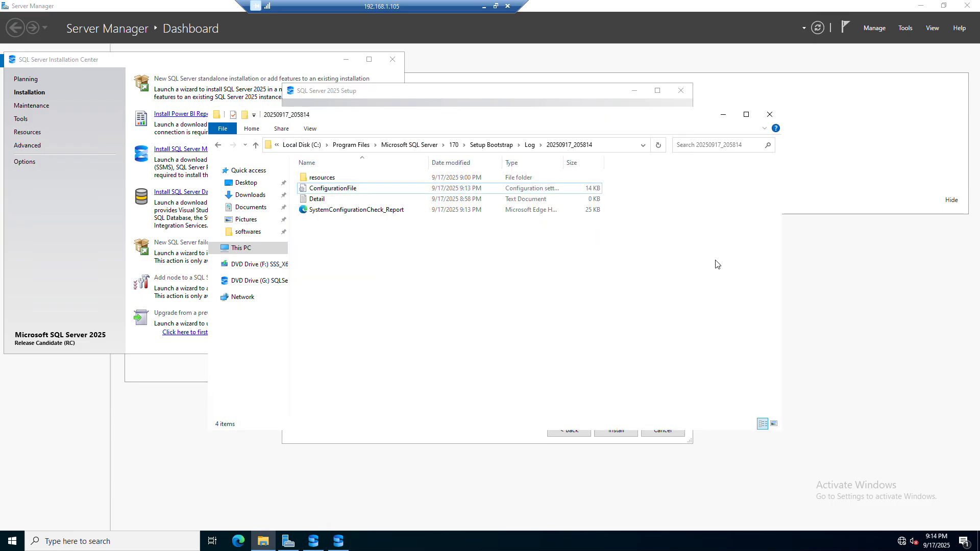
Step: Paste the ConfigurationFile into the Logging folder under SQL Server on the Logs (E:) drive
{"action": "left_click", "coordinate": [257, 249]}
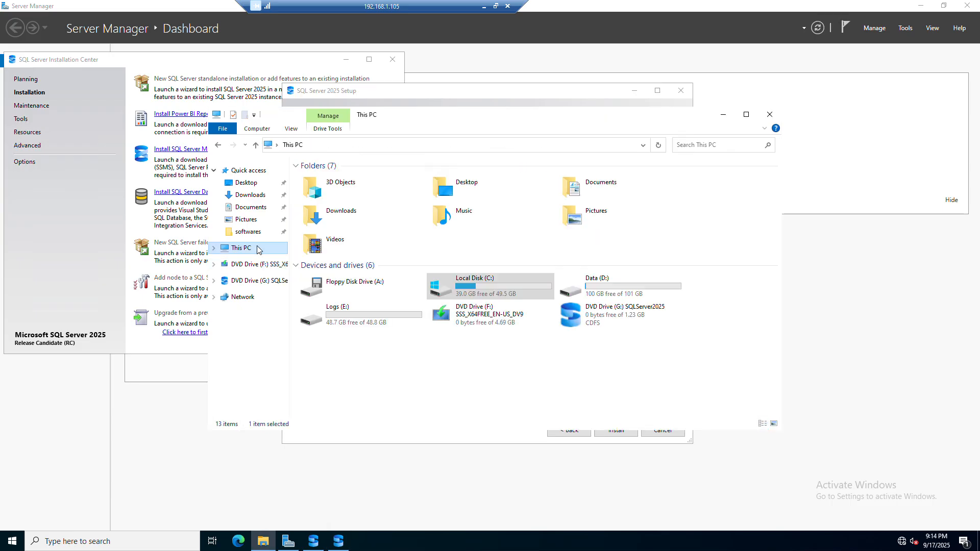
{"action": "double_click", "coordinate": [365, 321]}
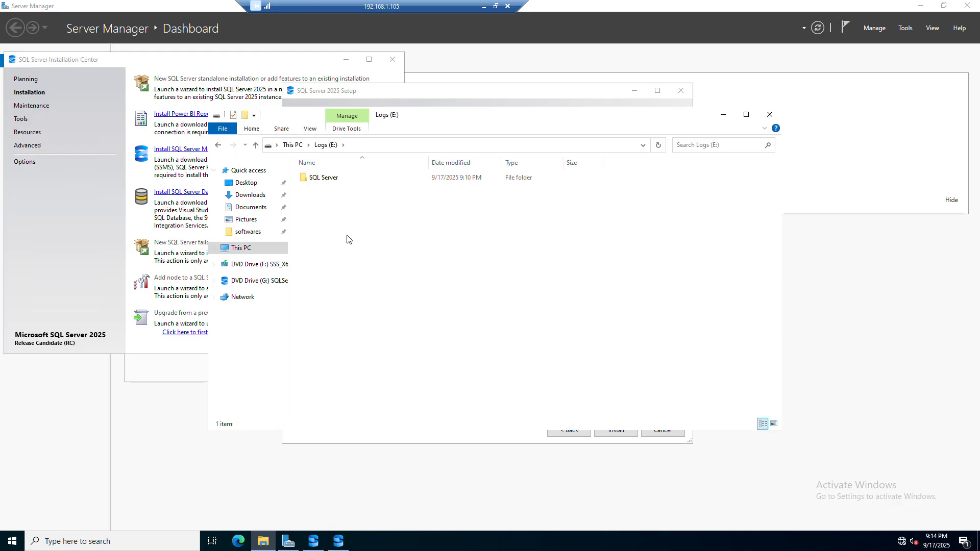
{"action": "right_click", "coordinate": [329, 210]}
{"action": "double_click", "coordinate": [318, 178]}
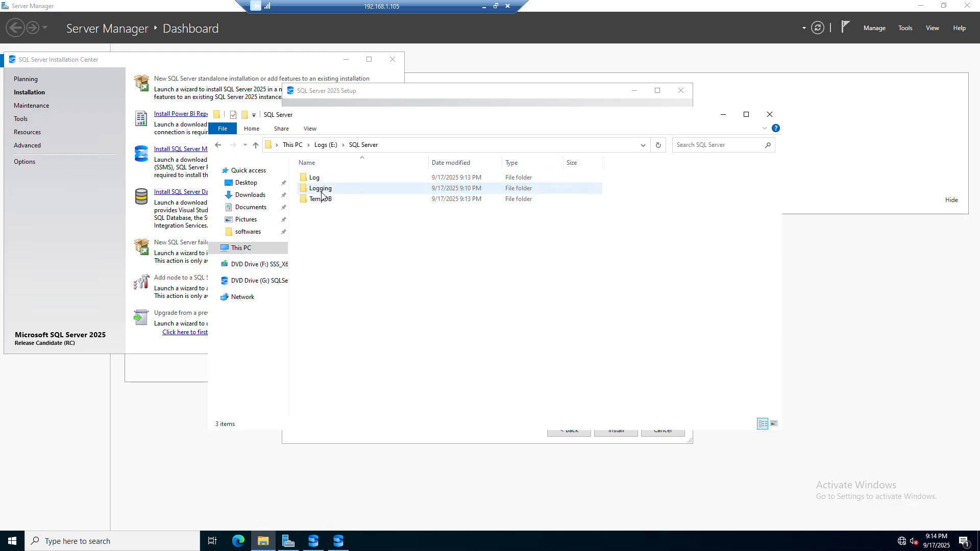
{"action": "double_click", "coordinate": [324, 195]}
{"action": "right_click", "coordinate": [405, 264]}
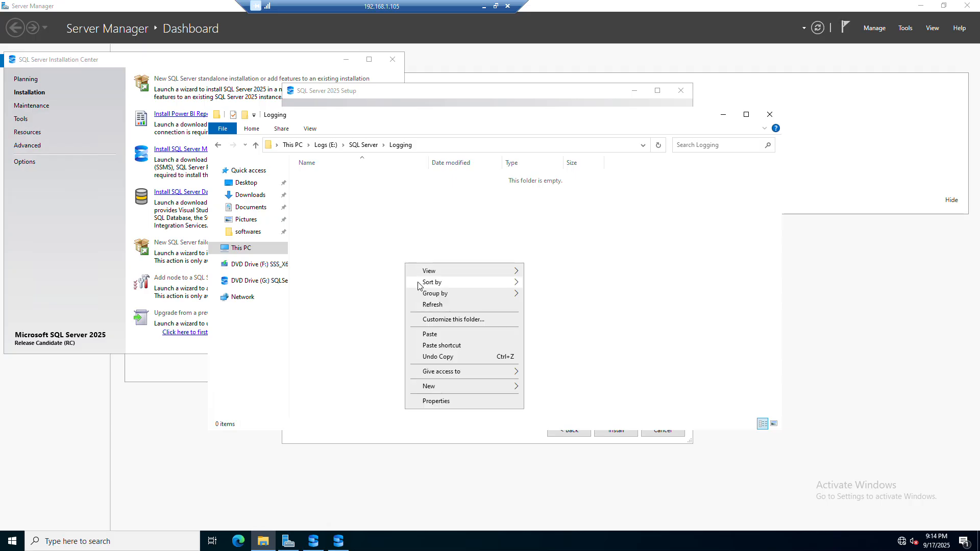
{"action": "left_click", "coordinate": [442, 337]}
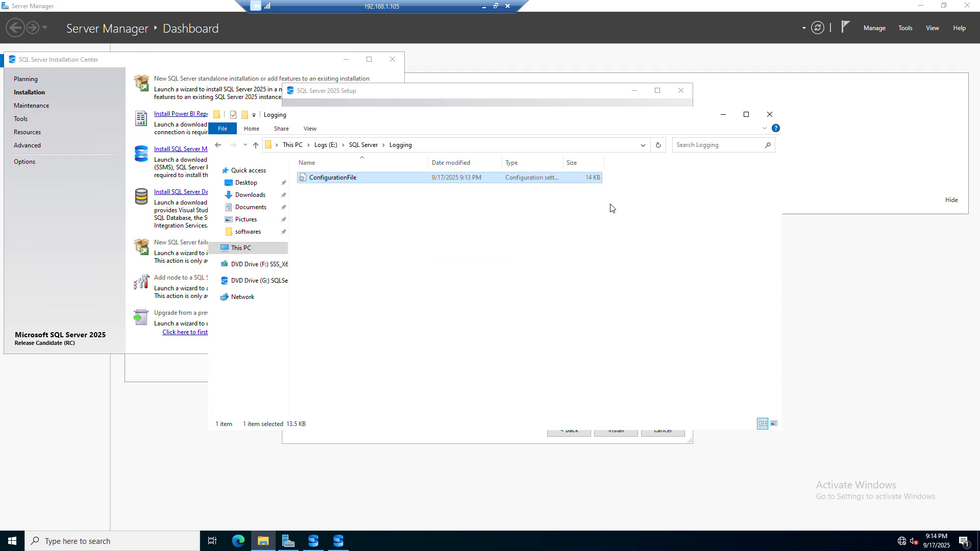
Step: Close File Explorer and start the SQL Server 2025 installation from the Ready to Install page
{"action": "left_click", "coordinate": [723, 115]}
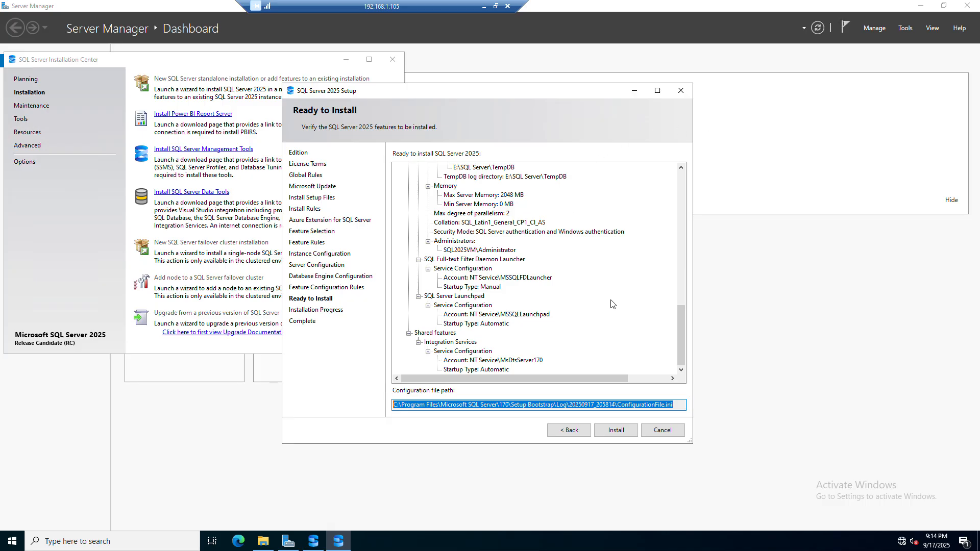
{"action": "left_click", "coordinate": [614, 431]}
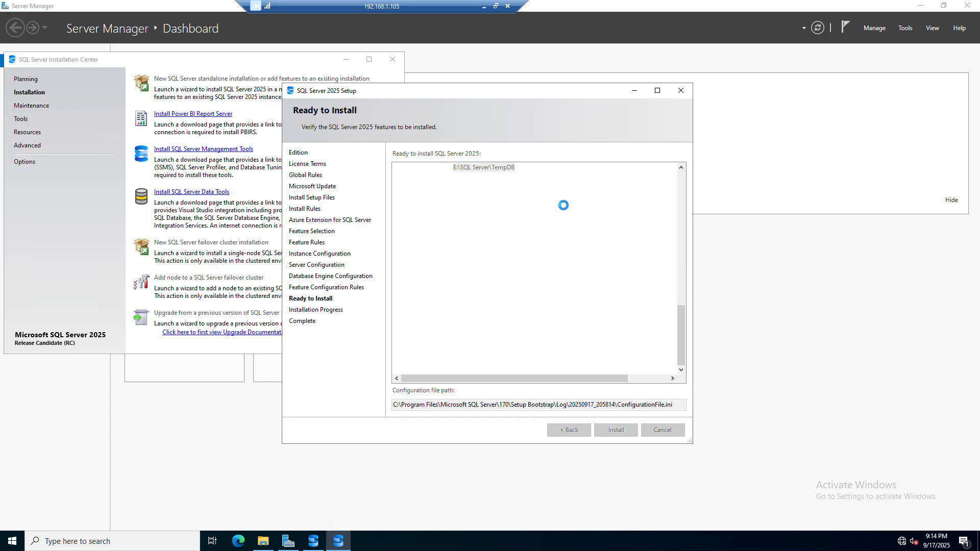